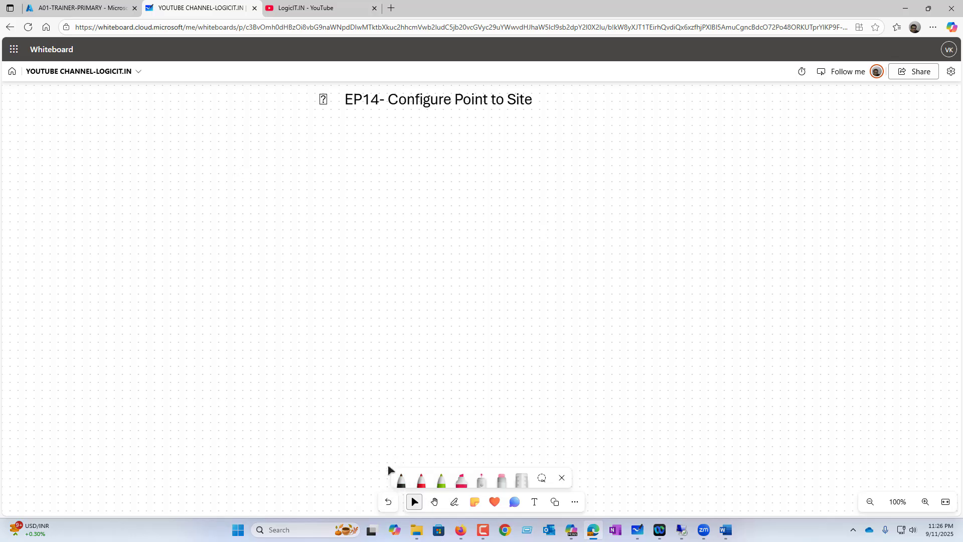
Check the course outline document, then return to the whiteboard.
click(727, 529)
click(382, 288)
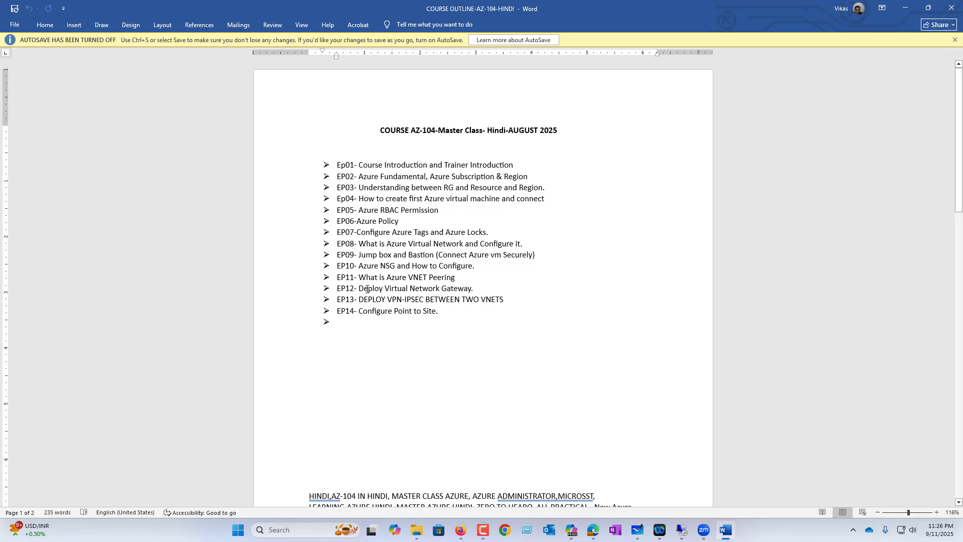
click(906, 12)
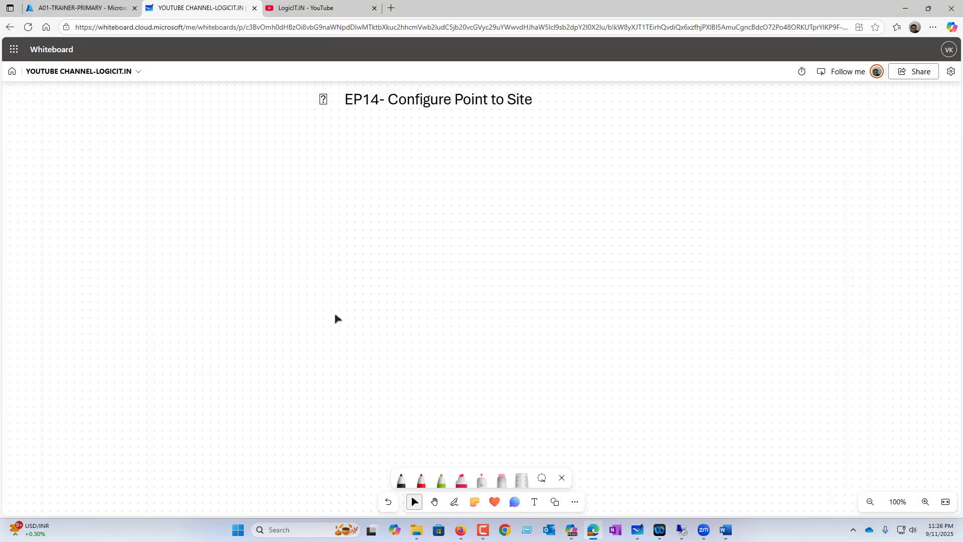
In black pen, draw the Azure network box labelled UK-South 10.0.0.0/16.
click(454, 502)
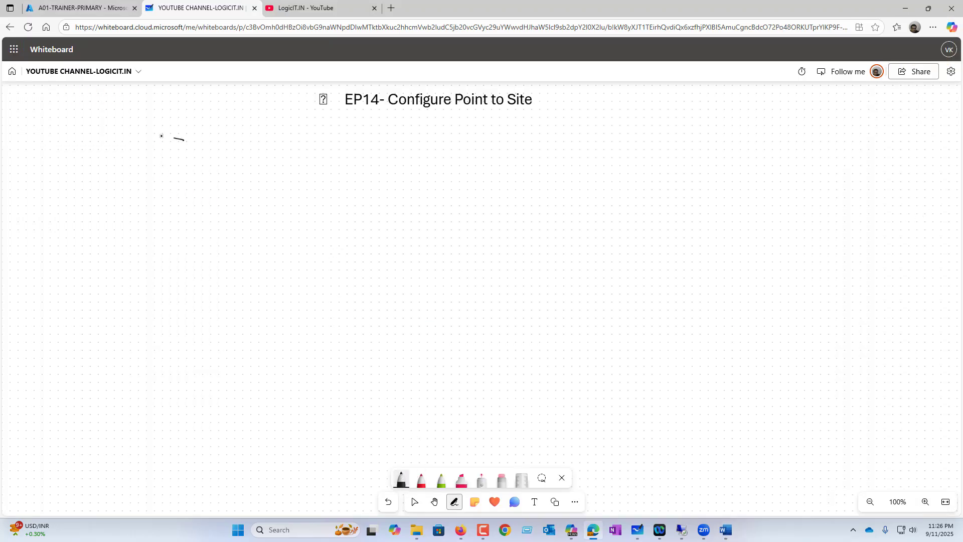
mouse_move(161, 135)
mouse_down()
mouse_move(116, 321)
mouse_move(202, 320)
mouse_move(200, 156)
mouse_move(171, 144)
mouse_up()
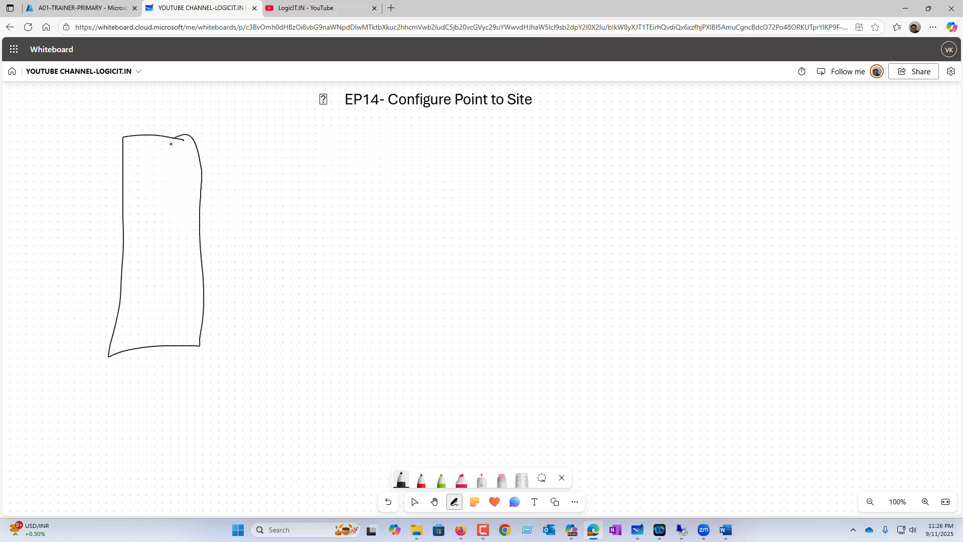
mouse_move(169, 337)
mouse_down()
mouse_move(163, 378)
mouse_move(188, 369)
mouse_up()
mouse_move(190, 366)
mouse_down()
mouse_move(186, 385)
mouse_move(210, 359)
mouse_up()
mouse_move(216, 357)
mouse_down()
mouse_move(215, 386)
mouse_move(232, 382)
mouse_up()
mouse_move(236, 368)
mouse_down()
mouse_move(245, 379)
mouse_move(259, 362)
mouse_move(279, 362)
mouse_up()
mouse_move(286, 349)
mouse_down()
mouse_move(283, 376)
mouse_move(293, 355)
mouse_up()
mouse_move(292, 351)
mouse_down()
mouse_move(302, 373)
mouse_move(324, 365)
mouse_up()
mouse_move(340, 346)
mouse_down()
mouse_move(338, 375)
mouse_move(356, 358)
mouse_move(413, 356)
mouse_move(424, 376)
mouse_up()
click(408, 362)
drag(444, 348, 437, 376)
drag(456, 352, 449, 366)
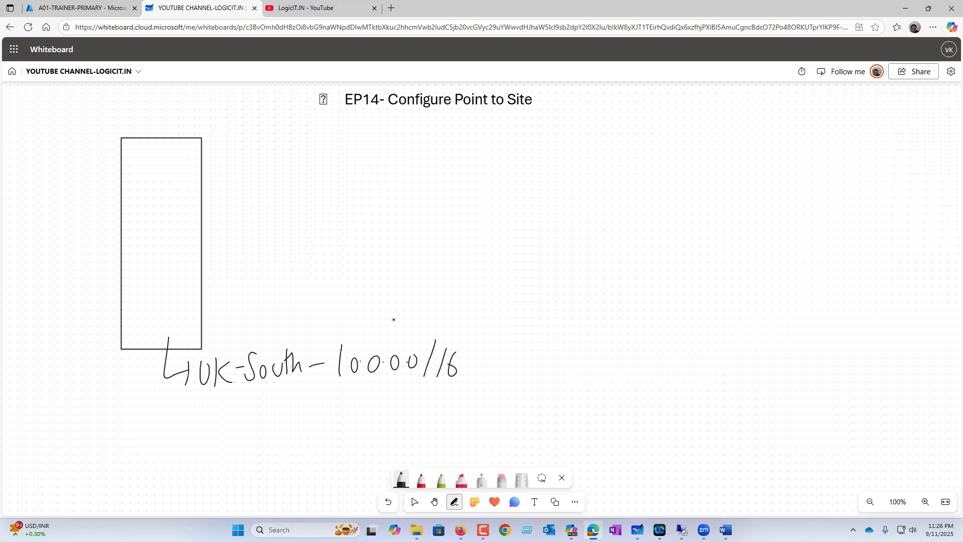
Draw a line out from the network box to a pink circled-X gateway.
mouse_move(177, 170)
mouse_down()
mouse_move(245, 159)
mouse_move(268, 141)
mouse_up()
click(462, 479)
mouse_move(244, 173)
mouse_down()
mouse_move(261, 140)
mouse_move(279, 173)
mouse_up()
drag(276, 153, 261, 174)
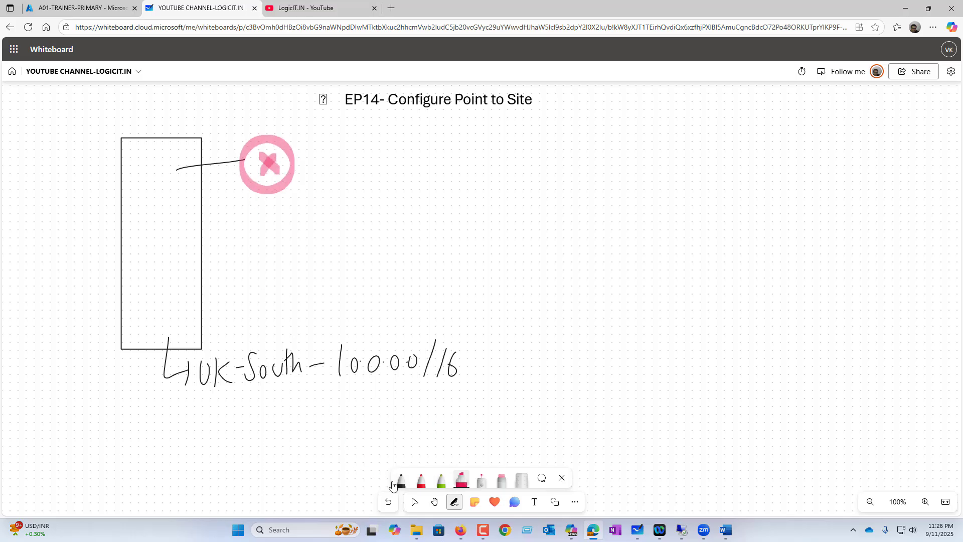
In black pen, draw a boxed VM inside the network with address 10.0.0.4.
click(401, 479)
drag(216, 248, 239, 246)
mouse_move(247, 238)
mouse_down()
mouse_move(248, 269)
mouse_move(279, 265)
mouse_up()
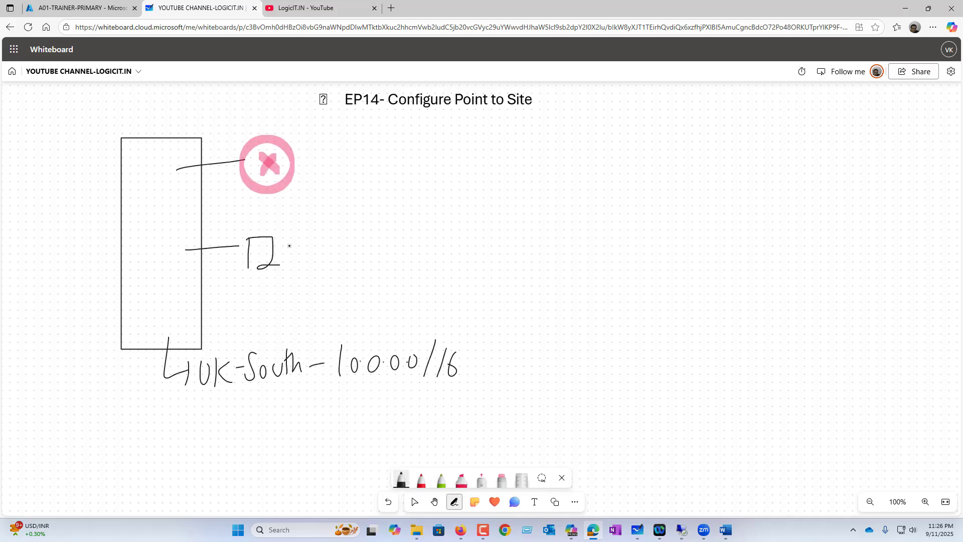
mouse_move(284, 229)
mouse_down()
mouse_move(240, 279)
mouse_move(287, 232)
mouse_move(315, 245)
mouse_up()
mouse_move(322, 240)
mouse_down()
mouse_move(323, 263)
mouse_move(340, 245)
mouse_move(415, 249)
mouse_up()
click(345, 250)
click(368, 251)
click(393, 252)
drag(415, 241, 415, 266)
Sketch a boxed computer on the right and label it LaPPi.
mouse_move(667, 317)
mouse_down()
mouse_move(672, 360)
mouse_move(714, 356)
mouse_up()
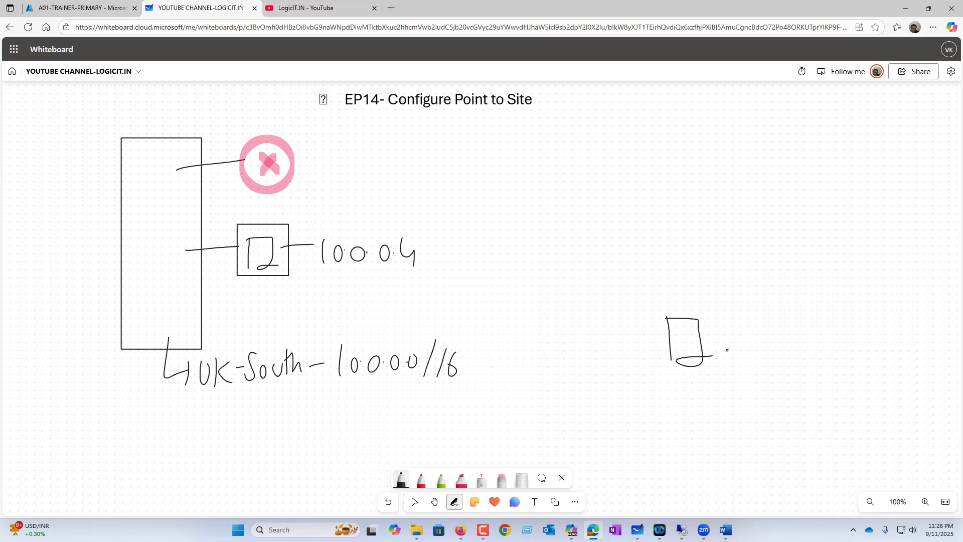
mouse_move(733, 306)
mouse_down()
mouse_move(643, 323)
mouse_move(732, 315)
mouse_up()
drag(707, 368, 730, 412)
mouse_move(749, 385)
mouse_down()
mouse_move(756, 410)
mouse_move(780, 409)
mouse_up()
drag(778, 389, 796, 411)
drag(793, 388, 817, 411)
click(821, 369)
Draw a line up from the laptop to its own pink circled-X gateway.
mouse_move(656, 304)
mouse_down()
mouse_move(654, 272)
mouse_move(628, 247)
mouse_move(655, 242)
mouse_move(655, 264)
mouse_up()
click(462, 479)
drag(655, 242, 638, 264)
click(402, 479)
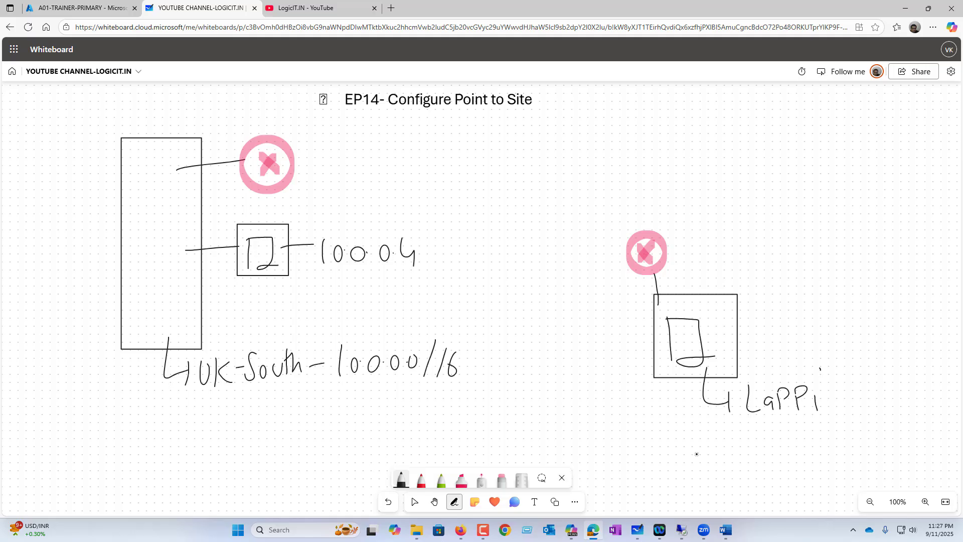
Write and underline Remote-PC under LaPPi, then close the remote VM's timed-out ping window.
mouse_move(711, 433)
mouse_down()
mouse_move(716, 472)
mouse_move(750, 454)
mouse_move(772, 455)
mouse_move(781, 426)
mouse_move(808, 443)
mouse_move(826, 433)
mouse_move(851, 444)
mouse_up()
drag(773, 479, 845, 464)
drag(857, 431, 883, 420)
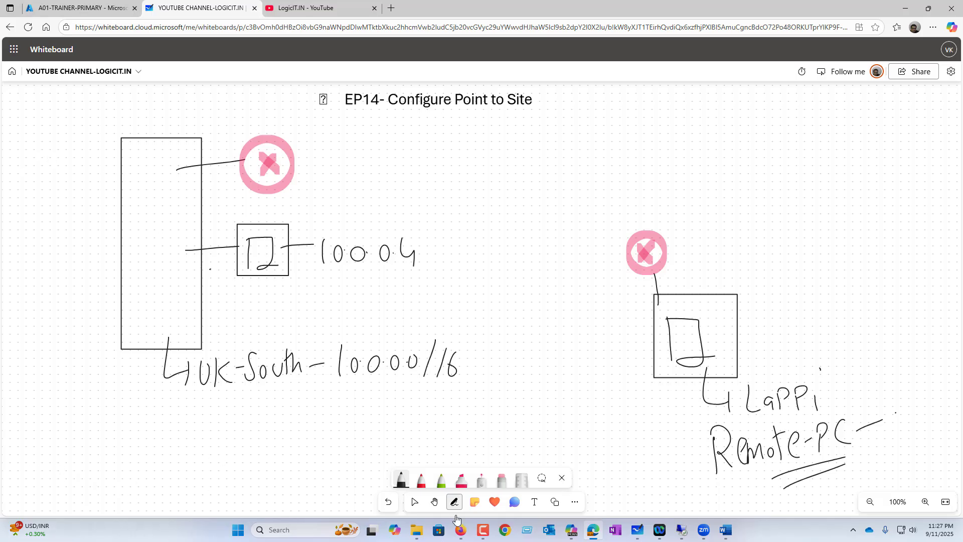
click(681, 530)
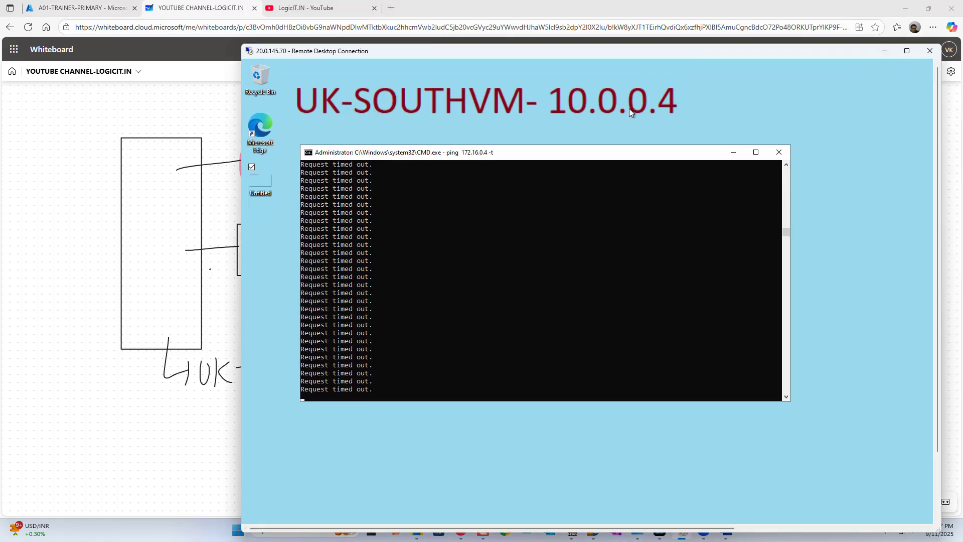
click(778, 152)
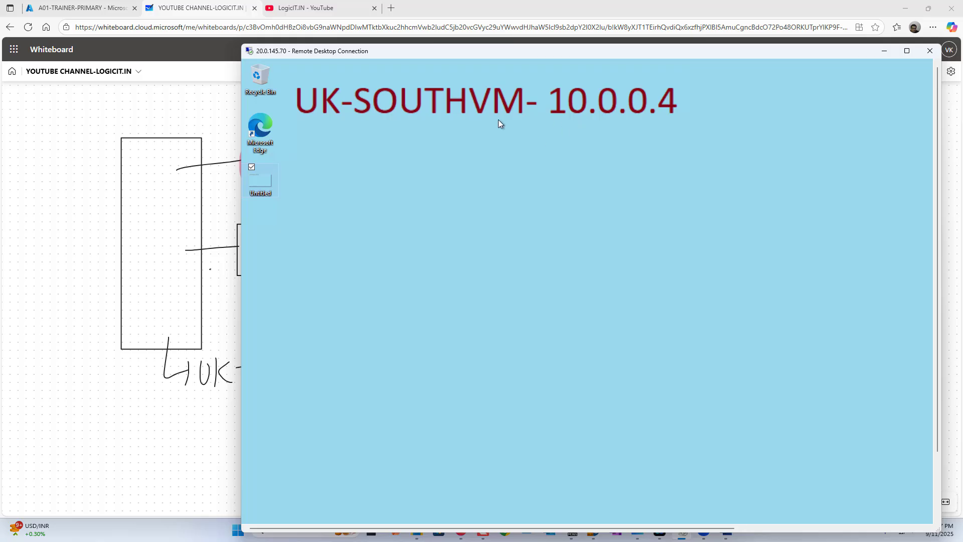
Open a Command Prompt on the laptop with Win+R and cmd.
click(65, 387)
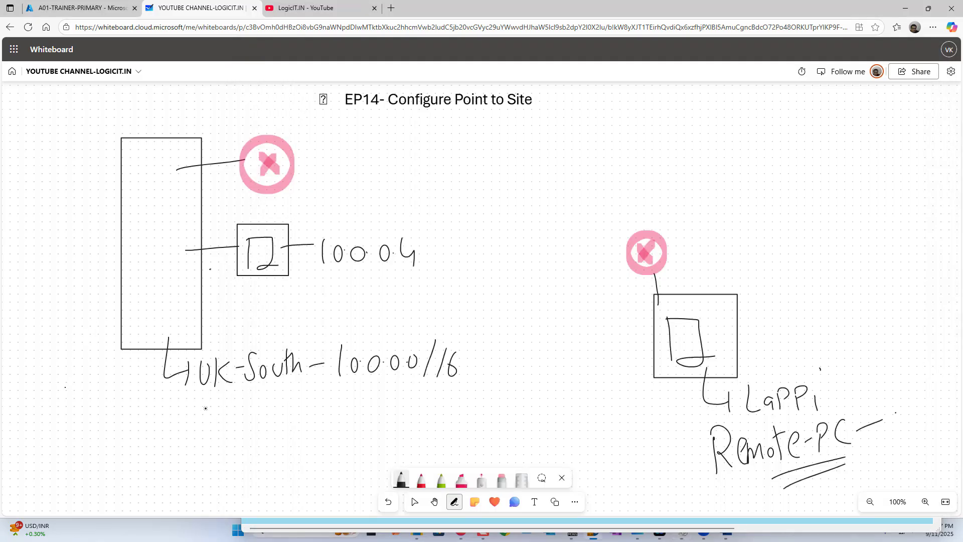
key(super+r)
text(cmd)
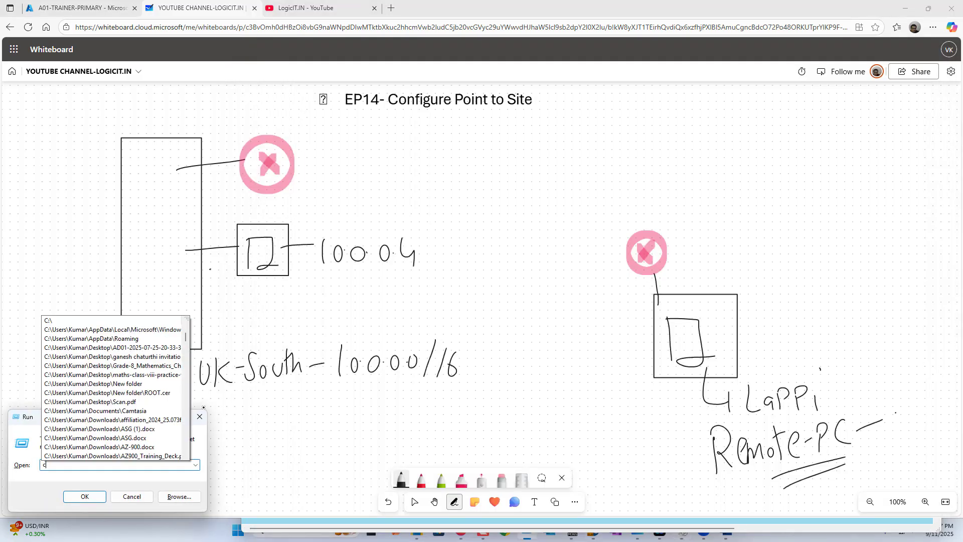
key(Return)
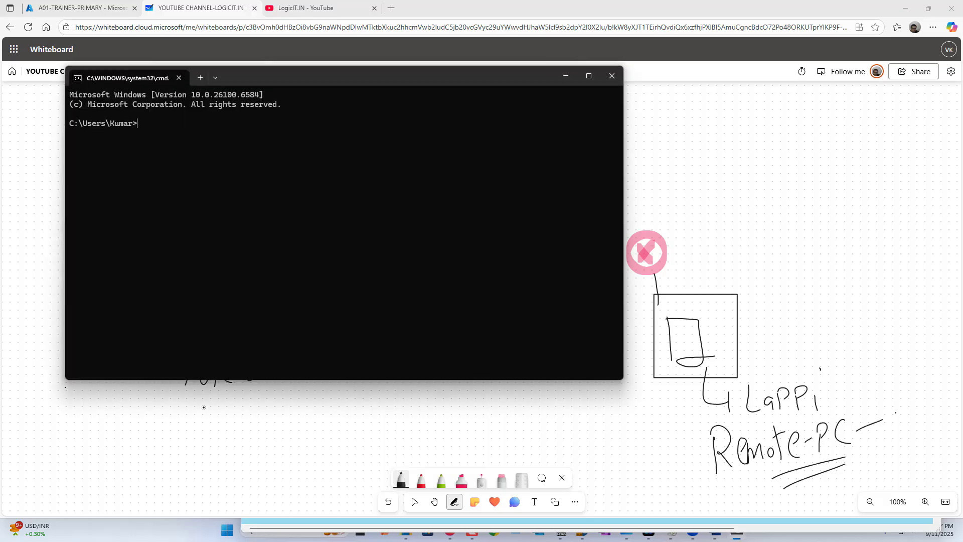
Show the laptop's computer name with hostname, retrying after a misspelling.
text(hostnmame)
key(Return)
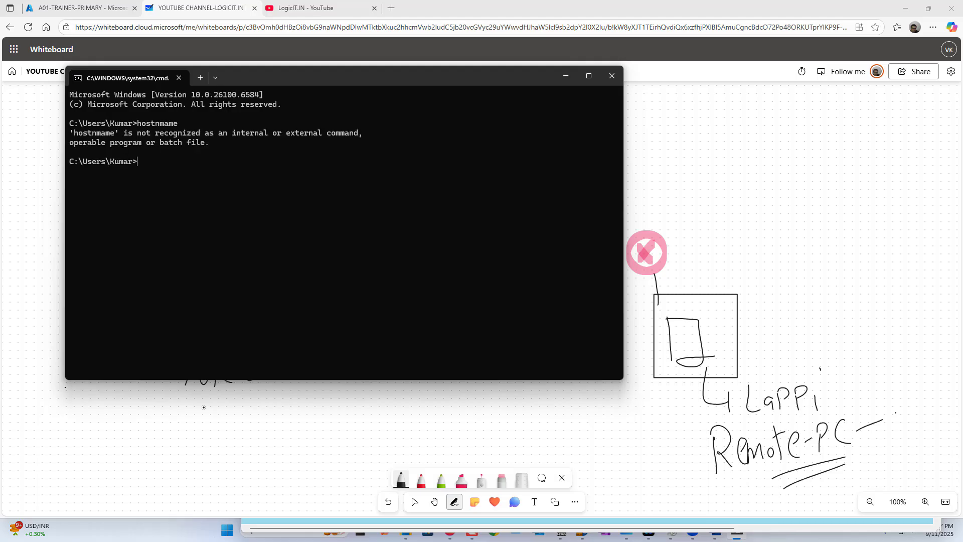
text(hostname)
key(Return)
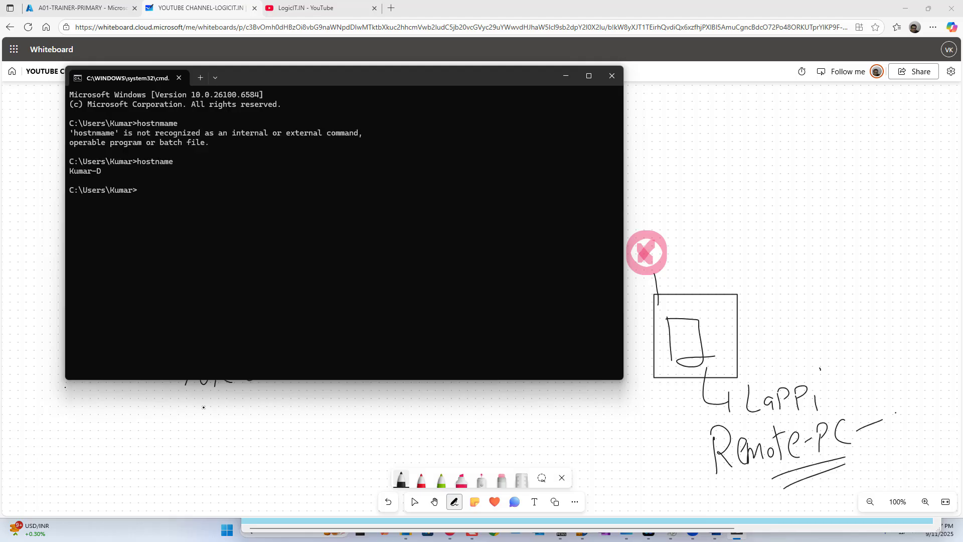
Start a continuous ping 10.0.0.4 -t, then minimize the command window.
text(ping 10.0.0.4 -t)
key(Return)
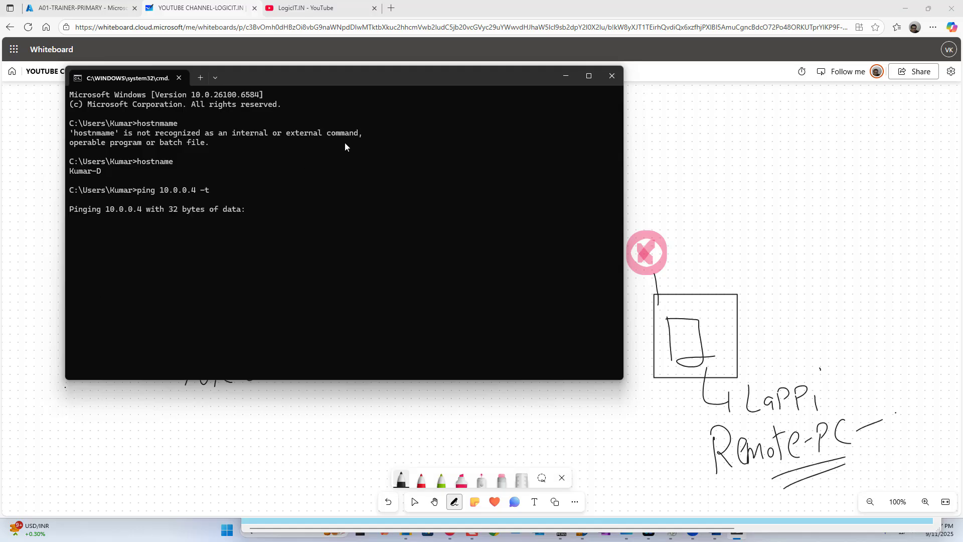
click(566, 77)
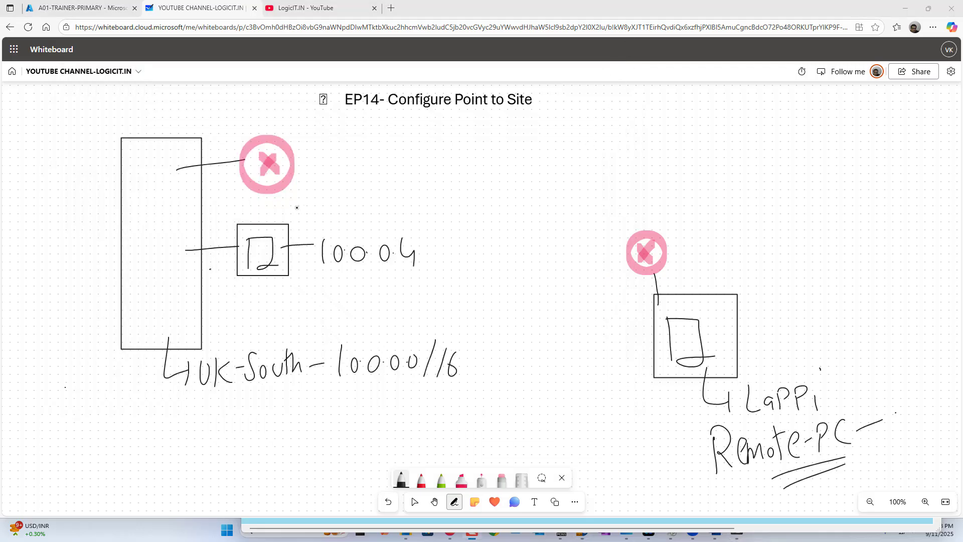
Draw a pink highlighter tunnel between the two gateway circles.
click(461, 479)
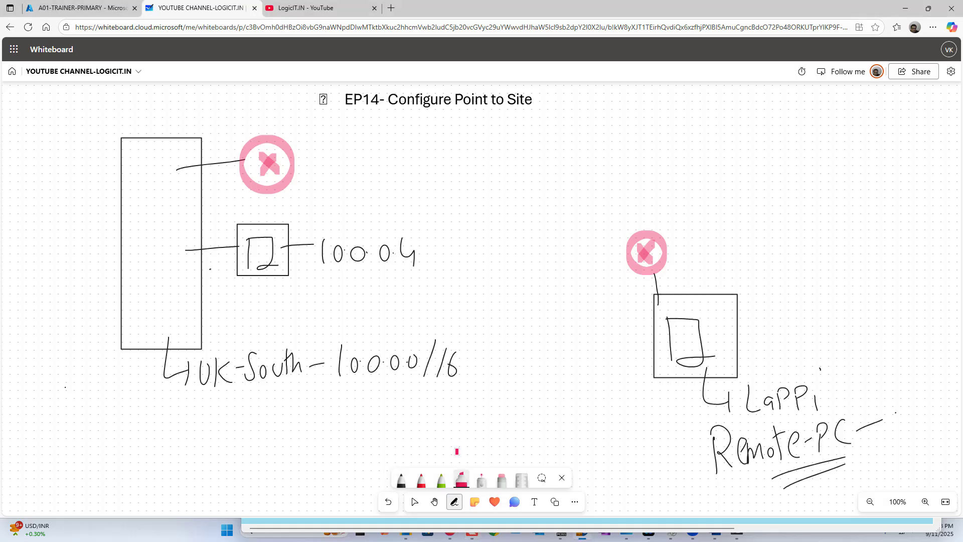
mouse_move(277, 142)
mouse_down()
mouse_move(519, 171)
mouse_move(648, 235)
mouse_up()
mouse_move(282, 177)
mouse_down()
mouse_move(359, 179)
mouse_move(633, 265)
mouse_up()
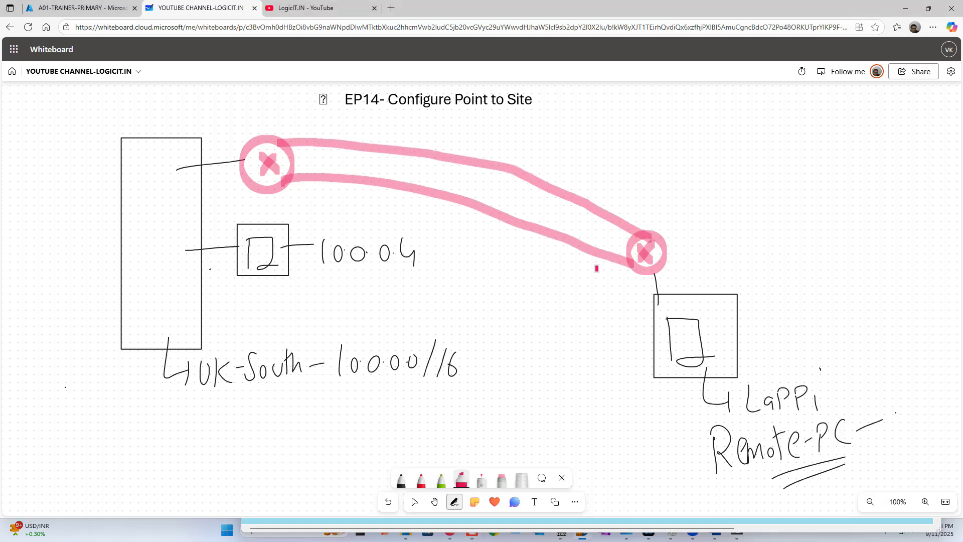
In black pen, write circled 1 AD with a circled check at top right.
click(408, 479)
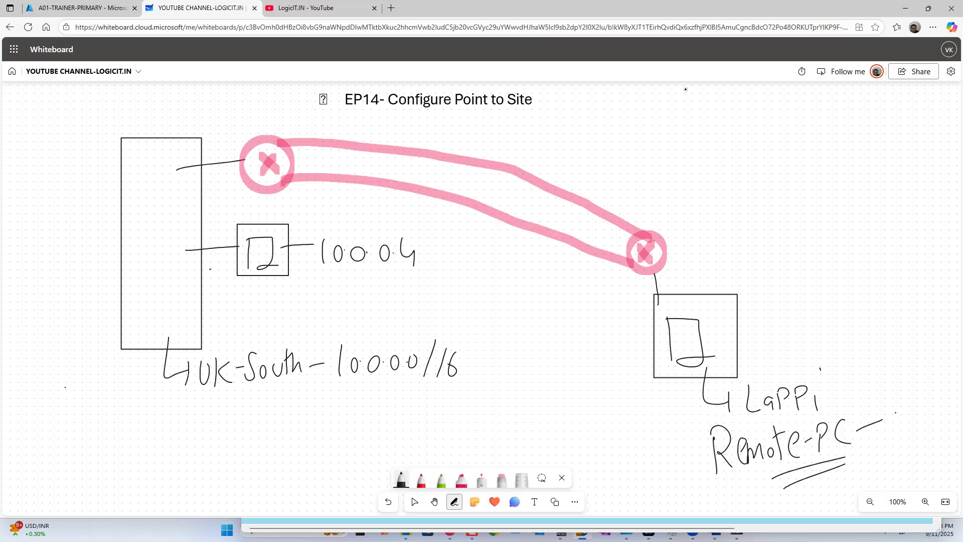
mouse_move(709, 97)
mouse_down()
mouse_move(710, 117)
mouse_move(716, 92)
mouse_move(737, 122)
mouse_move(749, 119)
mouse_up()
mouse_move(738, 114)
mouse_down()
mouse_move(748, 107)
mouse_move(755, 118)
mouse_up()
mouse_move(748, 101)
mouse_down()
mouse_move(752, 117)
mouse_move(811, 99)
mouse_up()
mouse_move(816, 94)
mouse_down()
mouse_move(798, 117)
mouse_move(817, 97)
mouse_up()
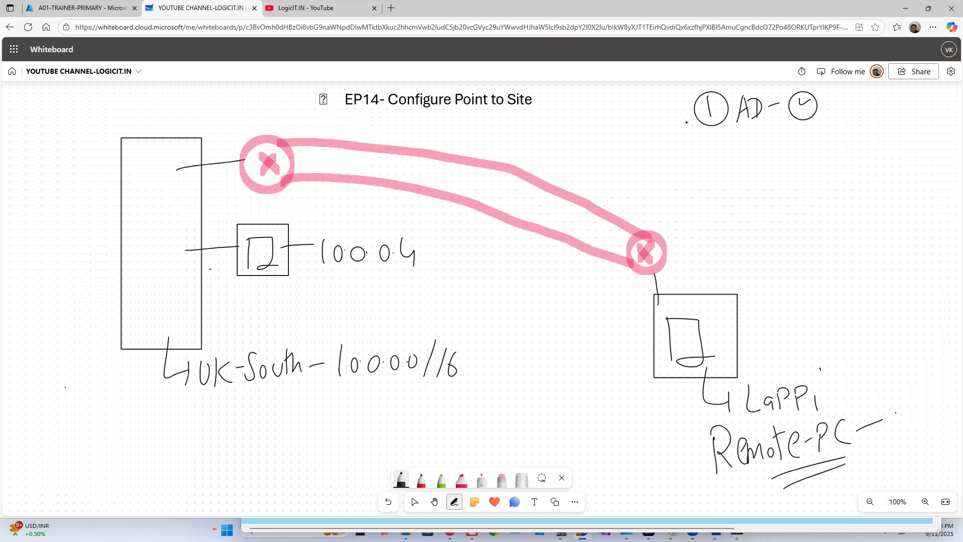
Add ② Entra-ID and ③ Certificate, with check marks, to the list.
mouse_move(706, 134)
mouse_down()
mouse_move(721, 150)
mouse_move(717, 129)
mouse_move(745, 149)
mouse_move(748, 130)
mouse_up()
mouse_move(737, 141)
mouse_down()
mouse_move(762, 150)
mouse_move(770, 136)
mouse_move(780, 149)
mouse_move(812, 130)
mouse_move(806, 146)
mouse_move(852, 129)
mouse_move(835, 143)
mouse_move(848, 119)
mouse_up()
mouse_move(703, 173)
mouse_down()
mouse_move(707, 188)
mouse_move(717, 164)
mouse_move(767, 180)
mouse_up()
drag(769, 168, 782, 181)
drag(778, 170, 798, 180)
drag(804, 168, 811, 177)
mouse_move(805, 166)
mouse_down()
mouse_move(819, 161)
mouse_move(822, 175)
mouse_up()
drag(832, 164, 841, 162)
mouse_move(850, 164)
mouse_down()
mouse_move(931, 142)
mouse_move(907, 153)
mouse_up()
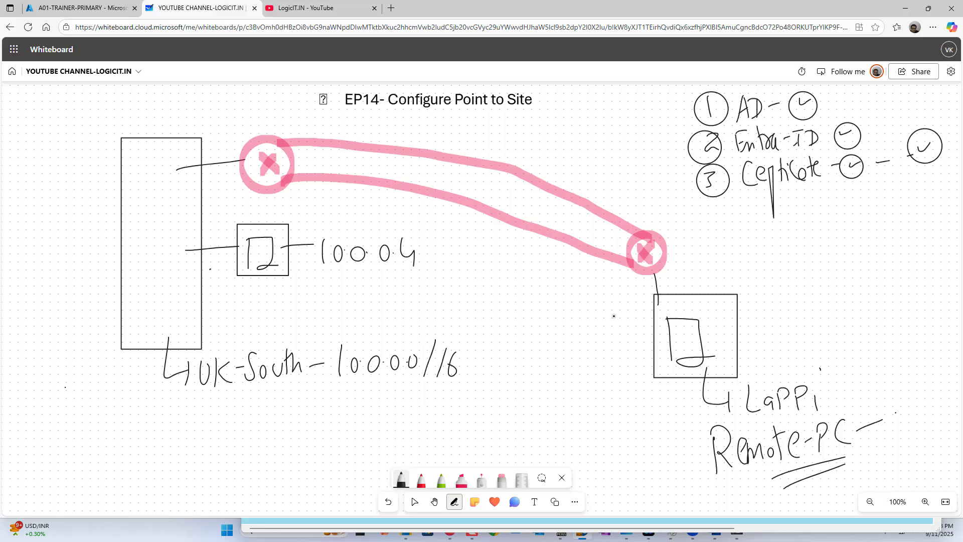
Branch Root and Client sub-items under Certificate.
drag(786, 187, 803, 227)
mouse_move(811, 206)
mouse_down()
mouse_move(806, 234)
mouse_move(817, 242)
mouse_move(790, 249)
mouse_up()
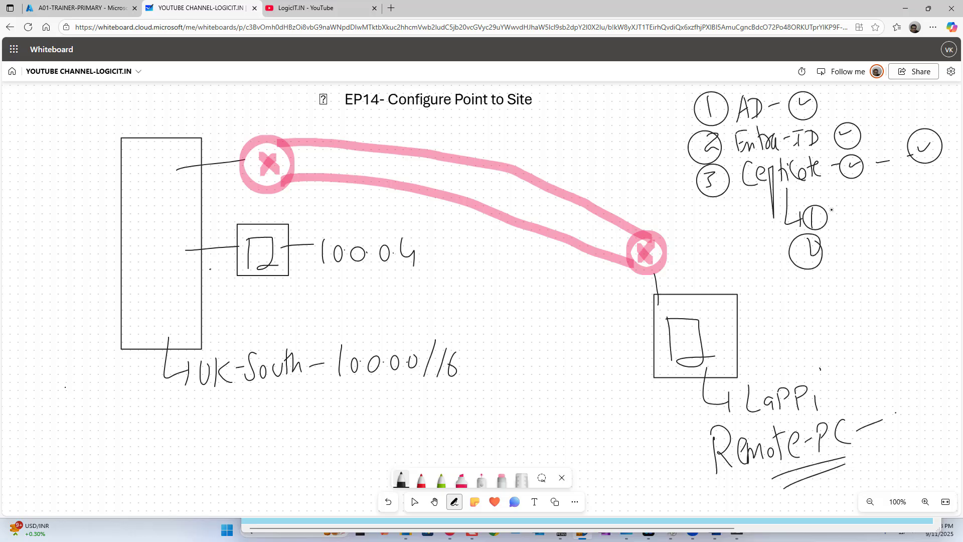
drag(834, 208, 834, 230)
drag(834, 207, 847, 229)
drag(853, 214, 861, 214)
mouse_move(867, 208)
mouse_down()
mouse_move(879, 205)
mouse_move(872, 229)
mouse_move(838, 262)
mouse_up()
drag(845, 241, 852, 262)
drag(859, 254, 876, 261)
drag(870, 246, 892, 242)
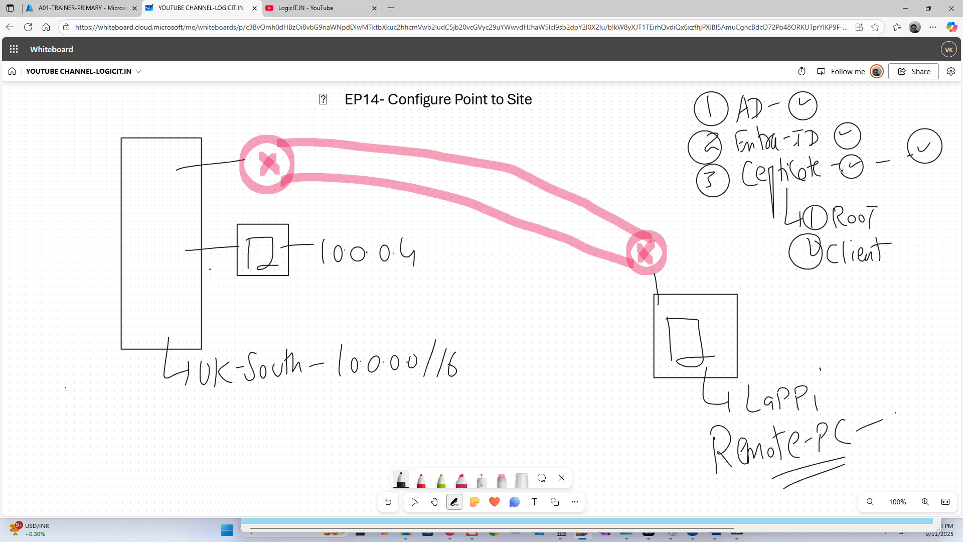
drag(881, 215, 894, 219)
Write a Root → Export note at lower left under the network.
mouse_move(58, 407)
mouse_down()
mouse_move(73, 436)
mouse_move(89, 437)
mouse_move(101, 415)
mouse_move(97, 436)
mouse_up()
drag(105, 423, 120, 431)
mouse_move(133, 420)
mouse_down()
mouse_move(134, 434)
mouse_move(142, 410)
mouse_move(142, 431)
mouse_up()
drag(141, 422, 152, 431)
mouse_move(151, 421)
mouse_down()
mouse_move(143, 431)
mouse_move(153, 432)
mouse_up()
mouse_move(154, 413)
mouse_down()
mouse_move(210, 426)
mouse_move(225, 423)
mouse_move(229, 408)
mouse_move(242, 426)
mouse_move(258, 425)
mouse_move(268, 409)
mouse_move(321, 426)
mouse_move(354, 407)
mouse_move(366, 426)
mouse_move(400, 422)
mouse_move(418, 405)
mouse_move(436, 417)
mouse_up()
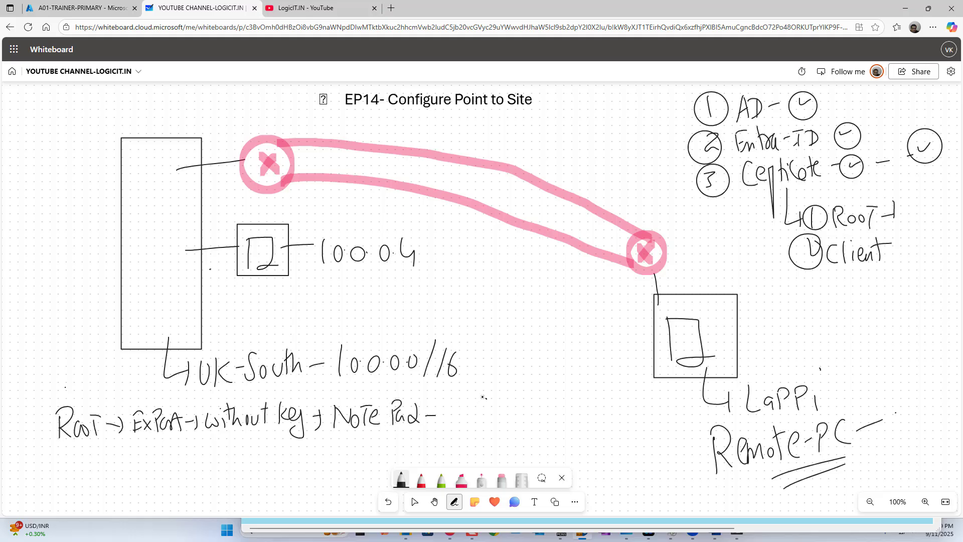
Draw a lined notepad icon with an arrow after the Note Pad text.
mouse_move(483, 397)
mouse_down()
mouse_move(452, 428)
mouse_move(484, 397)
mouse_move(466, 402)
mouse_up()
drag(452, 405, 466, 405)
drag(455, 409, 467, 411)
drag(451, 416, 467, 416)
drag(450, 421, 490, 411)
drag(497, 406, 498, 423)
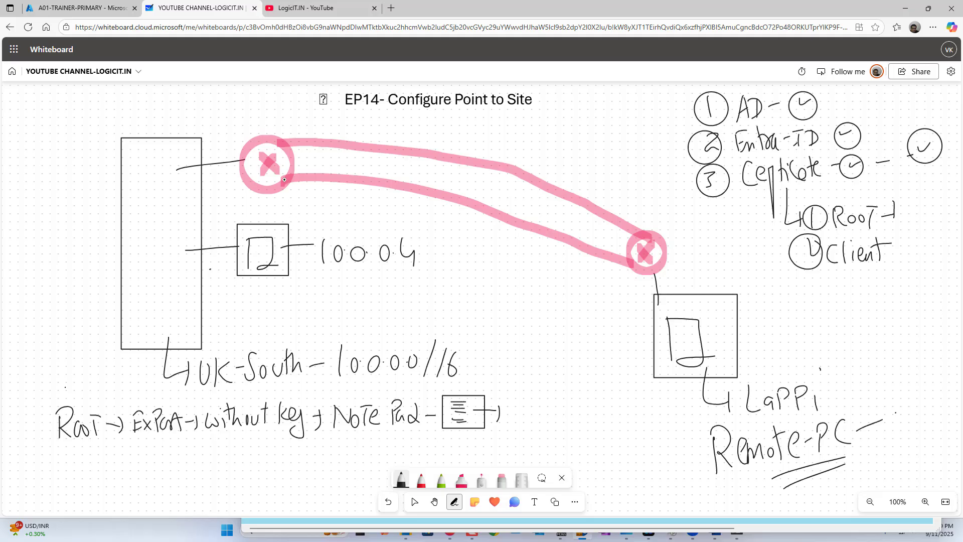
Label the left gateway as the point-to-site gateway with a pointer line.
drag(284, 179, 307, 197)
mouse_move(307, 194)
mouse_down()
mouse_move(308, 210)
mouse_move(323, 217)
mouse_move(325, 205)
mouse_up()
drag(331, 208, 358, 198)
mouse_move(355, 200)
mouse_down()
mouse_move(355, 213)
mouse_move(445, 256)
mouse_up()
Write a numbered list beside 10.0.0.4: 1 Name, 2 IP, circled 3.
mouse_move(462, 261)
mouse_down()
mouse_move(472, 273)
mouse_move(464, 248)
mouse_move(533, 261)
mouse_up()
drag(458, 286, 474, 300)
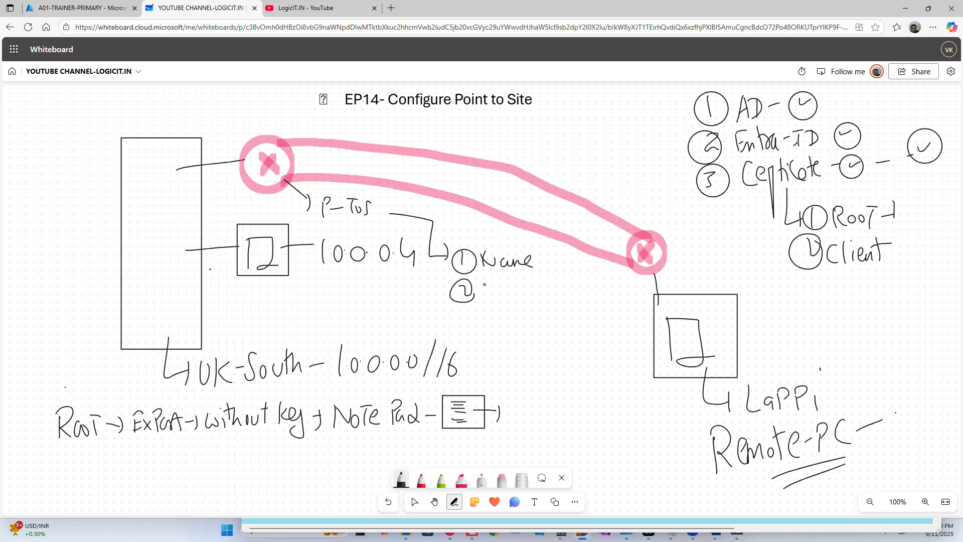
mouse_move(489, 282)
mouse_down()
mouse_move(494, 299)
mouse_move(509, 284)
mouse_up()
drag(476, 318, 471, 329)
mouse_move(467, 311)
mouse_down()
mouse_move(481, 328)
mouse_move(465, 312)
mouse_move(525, 326)
mouse_up()
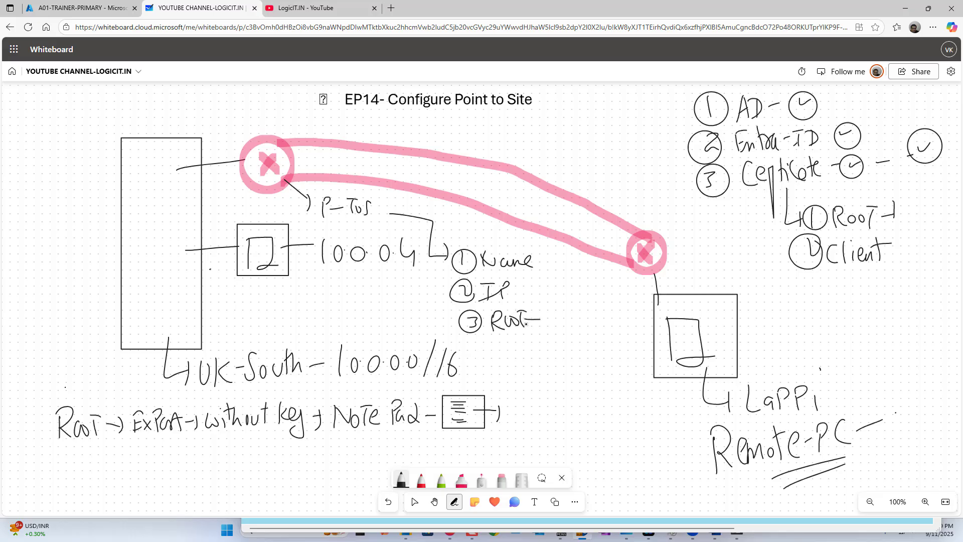
Link the notepad icon to a Root data box and add item 4 Script with a check.
mouse_move(592, 306)
mouse_down()
mouse_move(566, 336)
mouse_move(591, 307)
mouse_up()
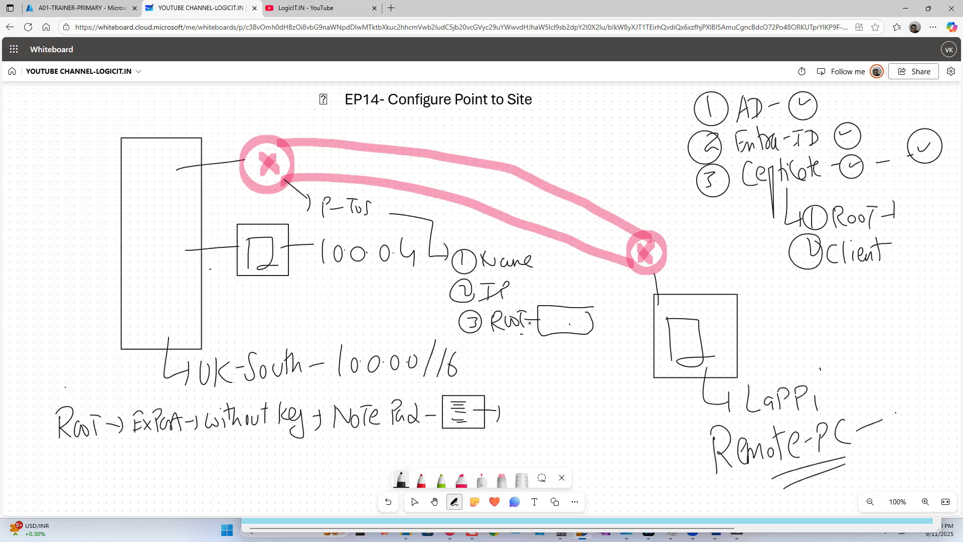
mouse_move(473, 411)
mouse_down()
mouse_move(542, 415)
mouse_move(555, 335)
mouse_move(572, 346)
mouse_move(552, 315)
mouse_move(564, 327)
mouse_move(585, 314)
mouse_up()
mouse_move(484, 353)
mouse_down()
mouse_move(493, 354)
mouse_move(471, 357)
mouse_move(482, 365)
mouse_up()
drag(506, 348, 501, 364)
mouse_move(511, 359)
mouse_down()
mouse_move(517, 349)
mouse_move(532, 365)
mouse_move(541, 351)
mouse_move(600, 355)
mouse_up()
mouse_move(606, 345)
mouse_down()
mouse_move(574, 354)
mouse_move(607, 351)
mouse_move(576, 384)
mouse_move(577, 336)
mouse_up()
Begin writing Client in black below the Root export line.
click(461, 479)
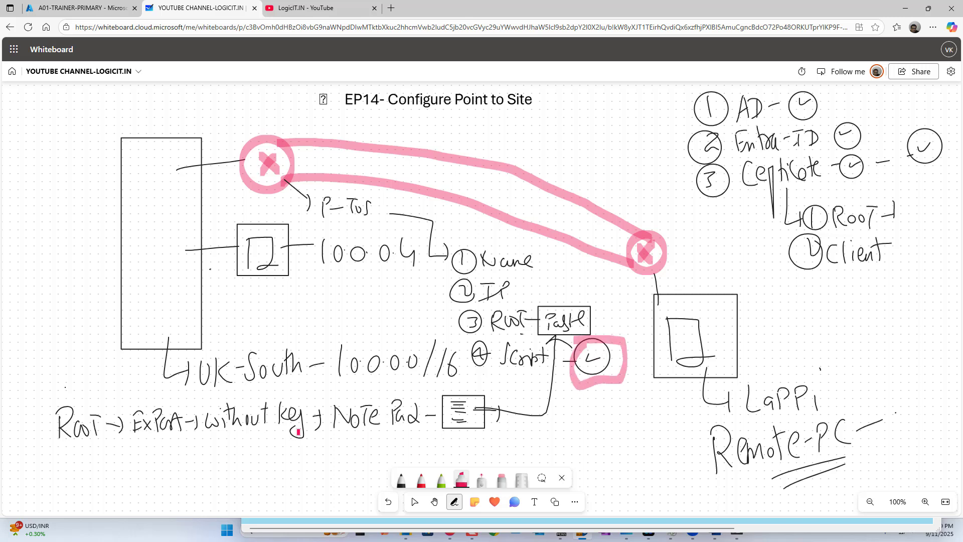
click(402, 479)
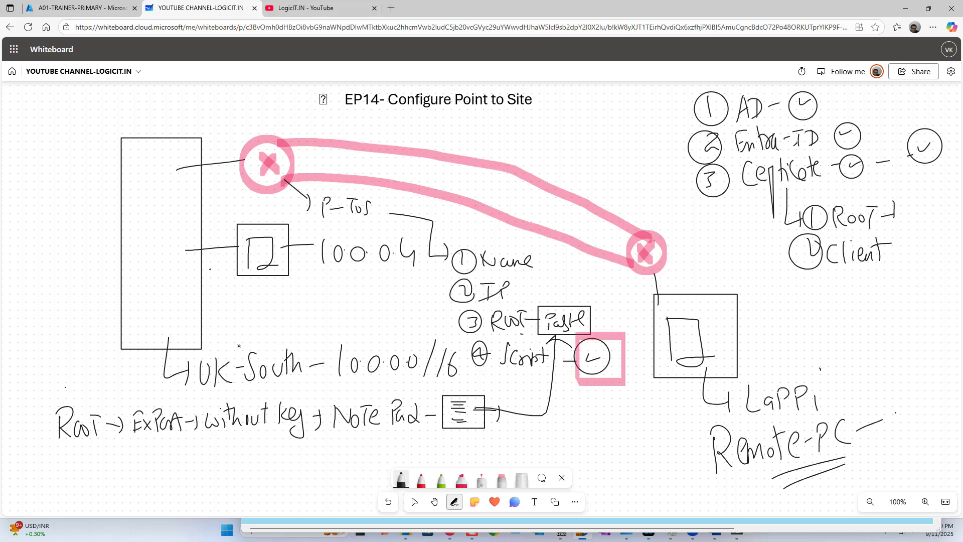
mouse_move(66, 452)
mouse_down()
mouse_move(65, 472)
mouse_move(78, 475)
mouse_up()
Complete the note Client → ″ → with key .Pfx under the Root line.
mouse_move(85, 459)
mouse_down()
mouse_move(86, 473)
mouse_move(125, 472)
mouse_up()
mouse_move(151, 458)
mouse_down()
mouse_move(152, 474)
mouse_move(201, 473)
mouse_up()
mouse_move(231, 456)
mouse_down()
mouse_move(234, 468)
mouse_move(248, 453)
mouse_move(250, 469)
mouse_up()
mouse_move(258, 449)
mouse_down()
mouse_move(260, 469)
mouse_move(276, 469)
mouse_up()
mouse_move(283, 447)
mouse_down()
mouse_move(283, 469)
mouse_move(296, 465)
mouse_up()
drag(304, 458, 317, 477)
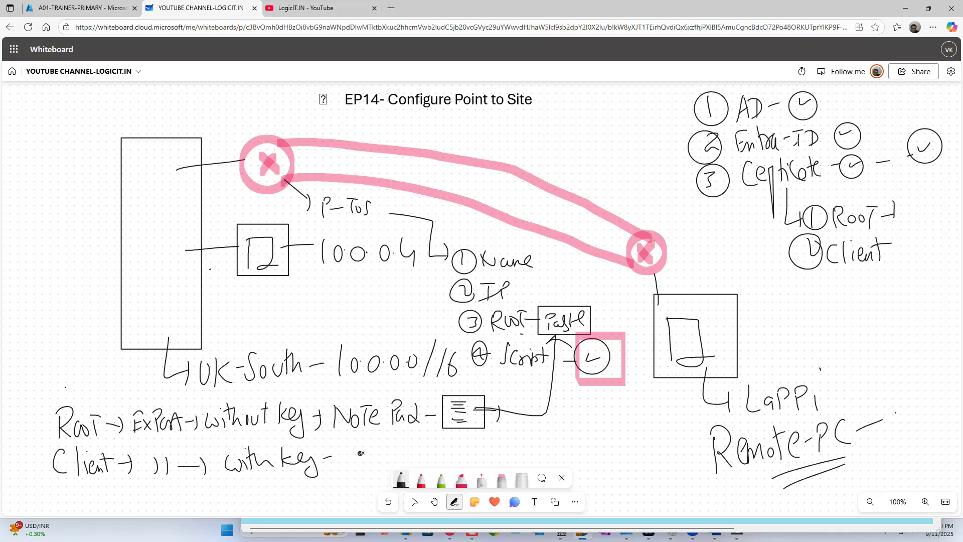
drag(374, 441, 385, 459)
drag(382, 451, 405, 460)
mouse_move(405, 446)
mouse_down()
mouse_move(395, 462)
mouse_move(653, 470)
mouse_move(671, 376)
mouse_up()
Arrow .Pfx into the laptop box with an install note, plus a pink line from the check box.
drag(662, 387, 686, 386)
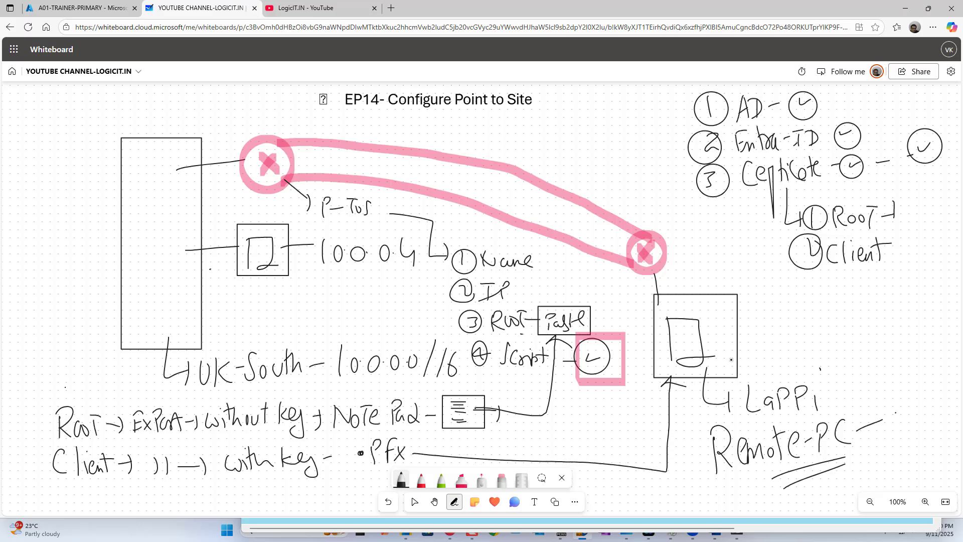
drag(727, 355, 763, 354)
mouse_move(758, 345)
mouse_down()
mouse_move(795, 365)
mouse_move(837, 347)
mouse_move(853, 364)
mouse_up()
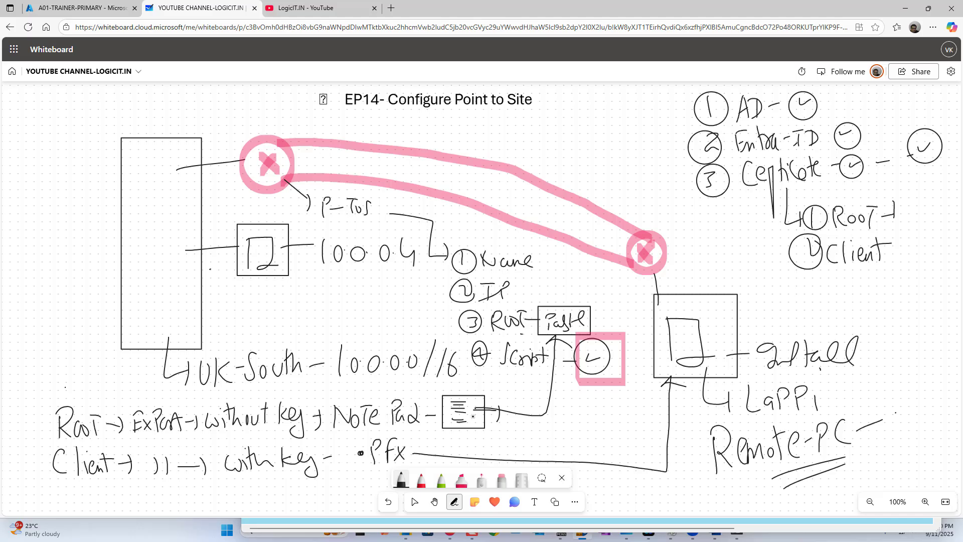
click(461, 480)
mouse_move(623, 360)
mouse_down()
mouse_move(656, 355)
mouse_move(644, 374)
mouse_up()
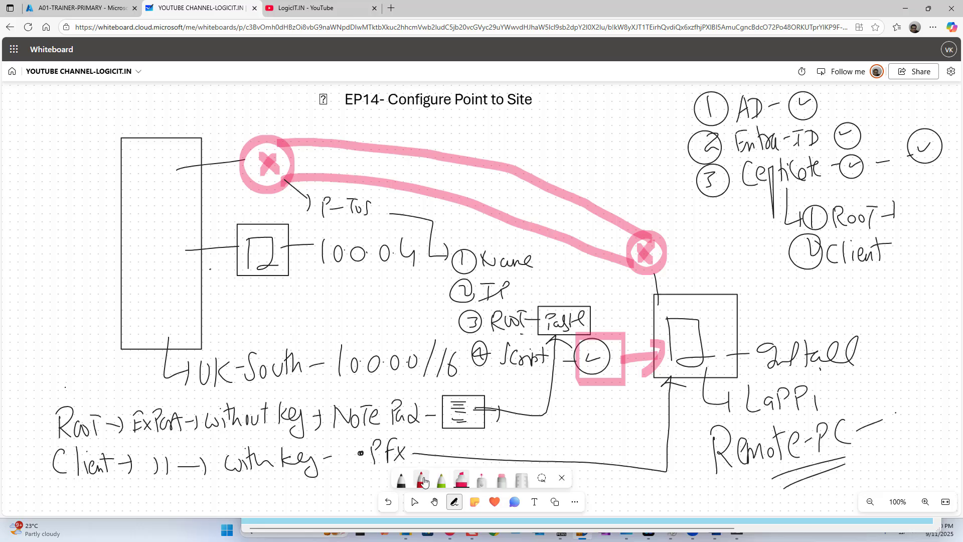
In red, write a list beside the laptop: 1 Script, 2 Client.
click(421, 480)
mouse_move(728, 314)
mouse_down()
mouse_move(780, 302)
mouse_move(790, 310)
mouse_up()
mouse_move(798, 288)
mouse_down()
mouse_move(827, 288)
mouse_move(821, 308)
mouse_up()
drag(834, 289, 828, 307)
mouse_move(847, 296)
mouse_down()
mouse_move(859, 294)
mouse_move(864, 305)
mouse_move(873, 293)
mouse_up()
drag(883, 271, 885, 297)
drag(874, 282, 891, 276)
drag(786, 327, 777, 342)
drag(831, 317, 814, 337)
mouse_move(828, 321)
mouse_down()
mouse_move(833, 337)
mouse_move(860, 331)
mouse_up()
drag(870, 307, 868, 330)
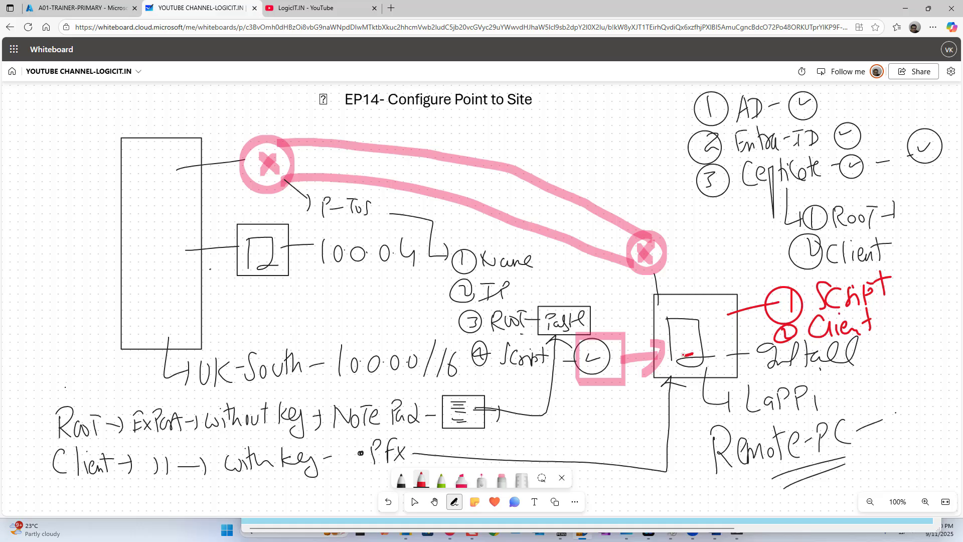
drag(694, 354, 689, 354)
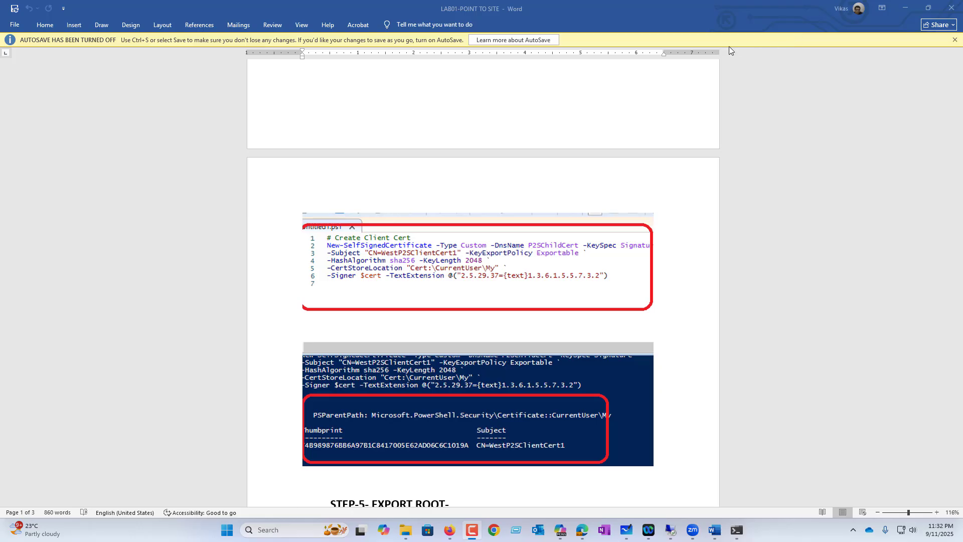
Copy the six-line root certificate script 1 from the Word guide and search Windows for 'power'.
scroll(371, 153, up, 8)
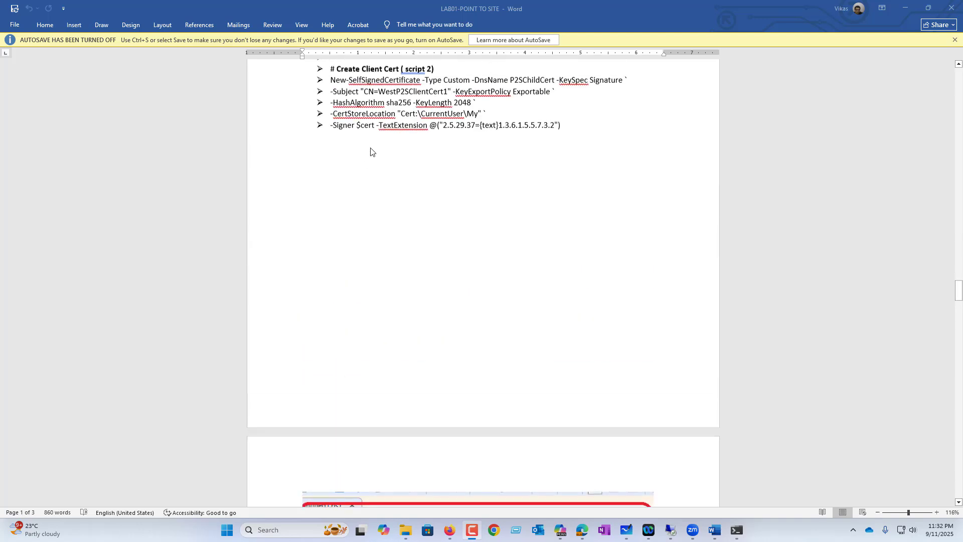
scroll(375, 151, up, 1)
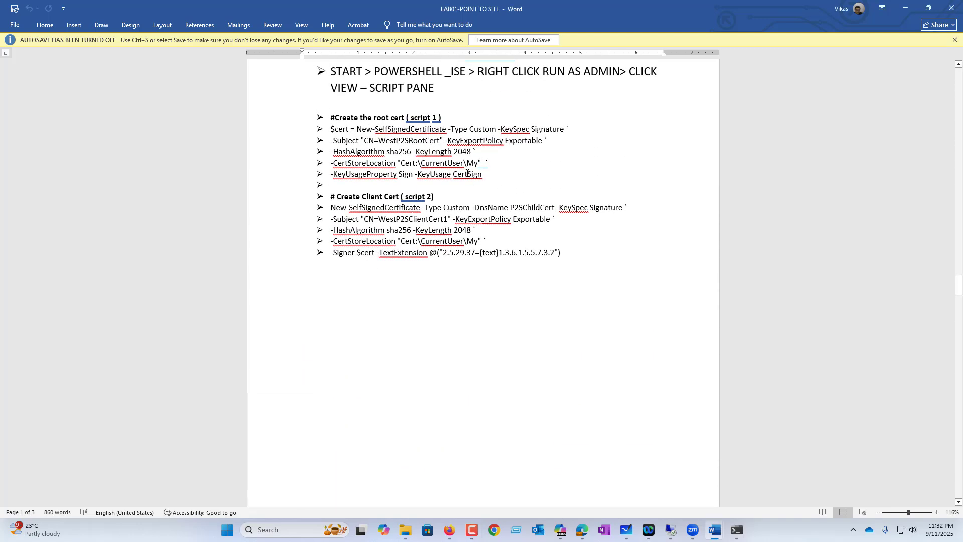
drag(484, 175, 331, 123)
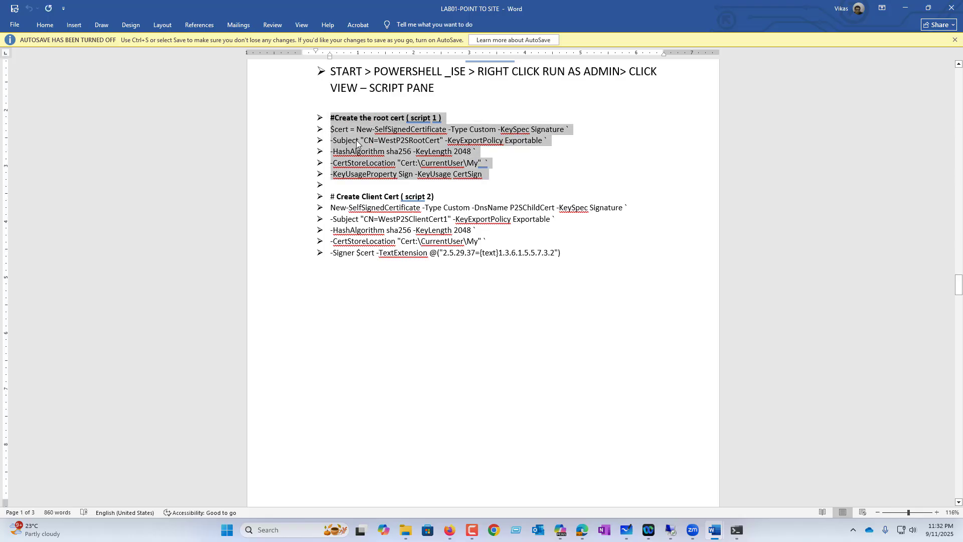
right_click(349, 133)
click(380, 164)
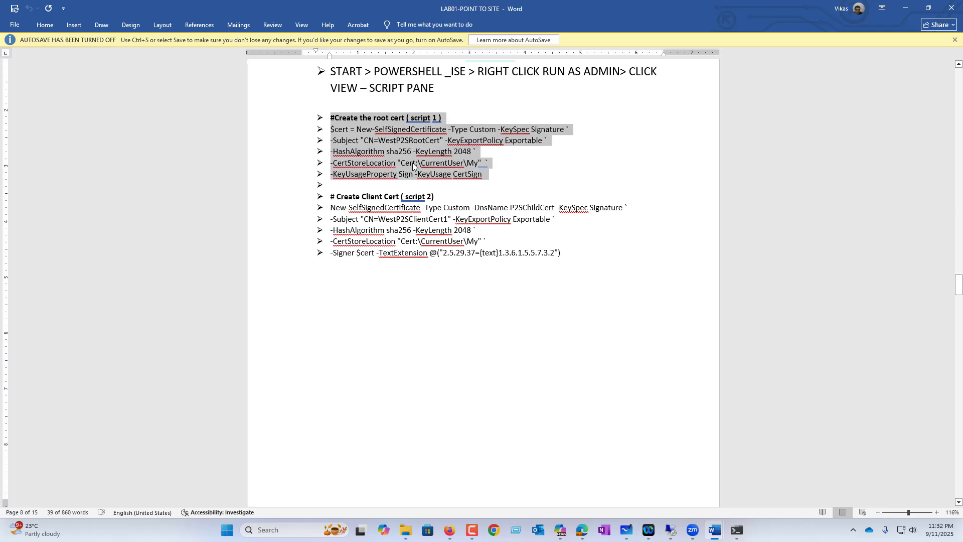
key(super)
text(power)
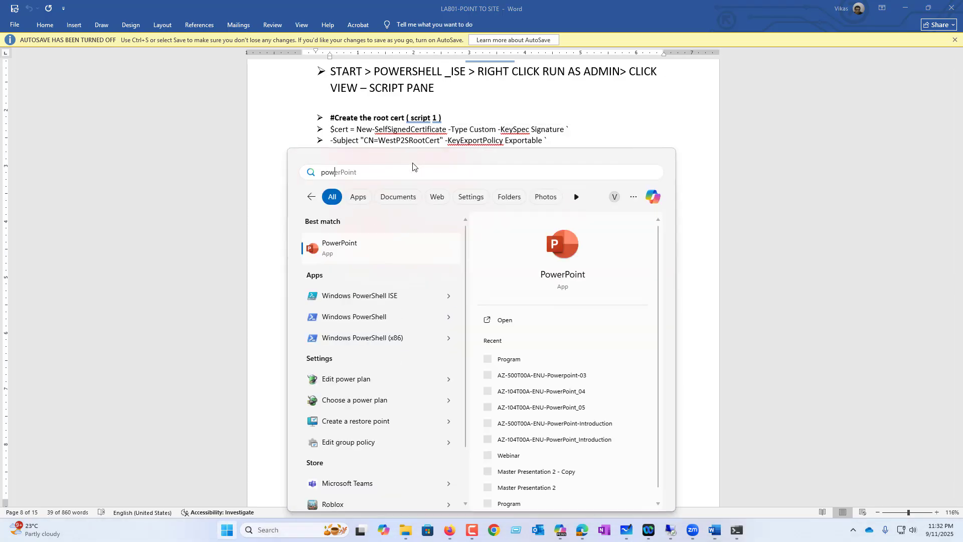
Launch Windows PowerShell ISE as administrator and paste the root certificate script.
right_click(375, 296)
click(408, 310)
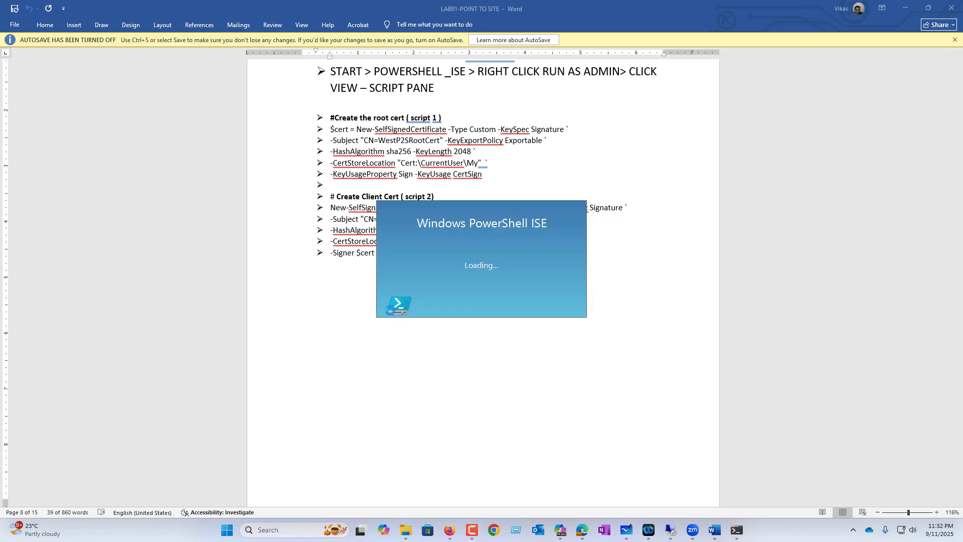
key(ctrl+v)
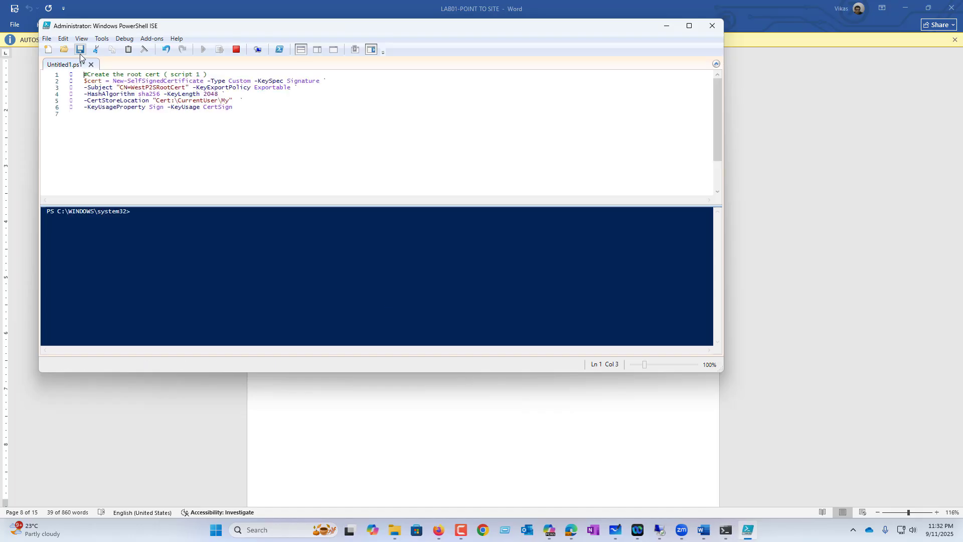
Remove the leading indents from lines 1–5 of the pasted script.
key(BackSpace)
key(BackSpace)
key(BackSpace)
key(BackSpace)
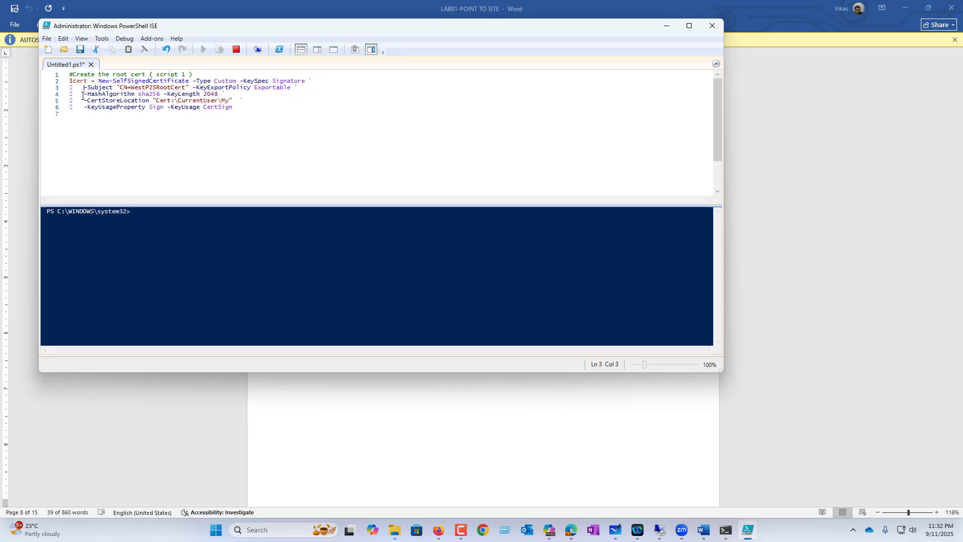
key(BackSpace)
key(BackSpace)
click(83, 94)
key(BackSpace)
key(BackSpace)
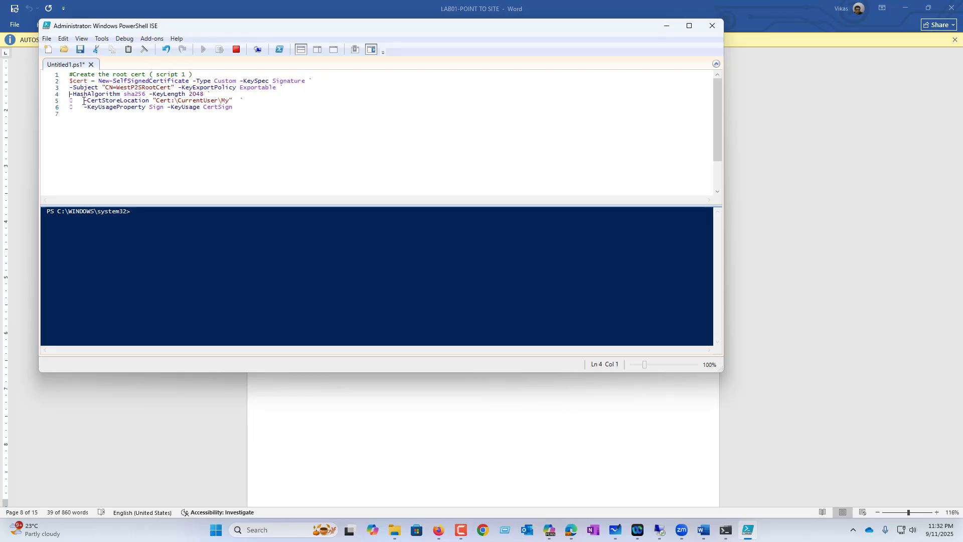
key(BackSpace)
key(BackSpace)
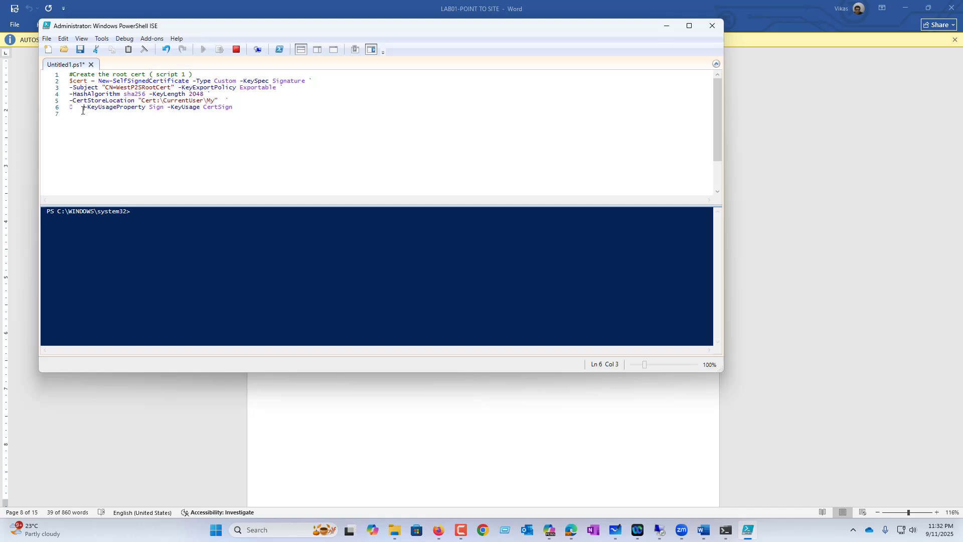
key(BackSpace)
key(BackSpace)
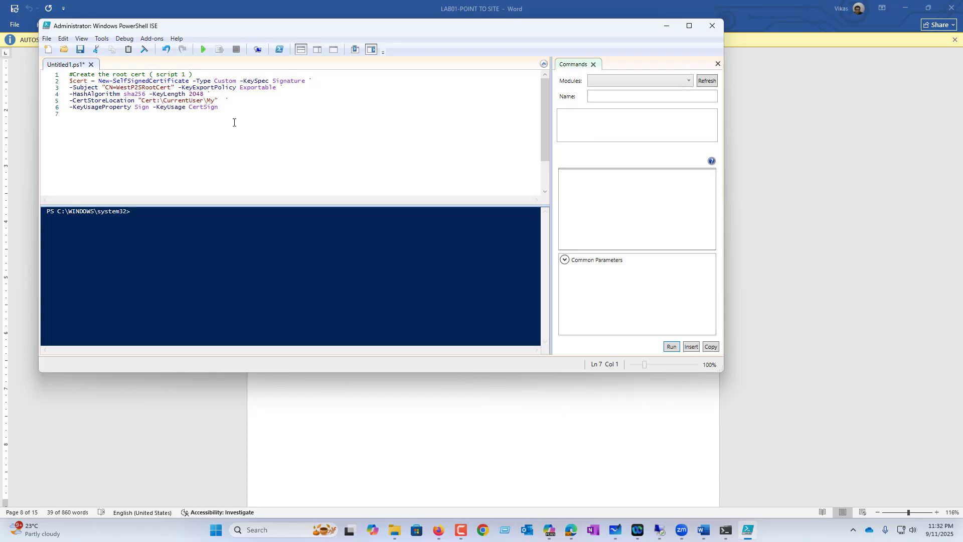
Run the root certificate script and start a new empty script tab.
click(203, 51)
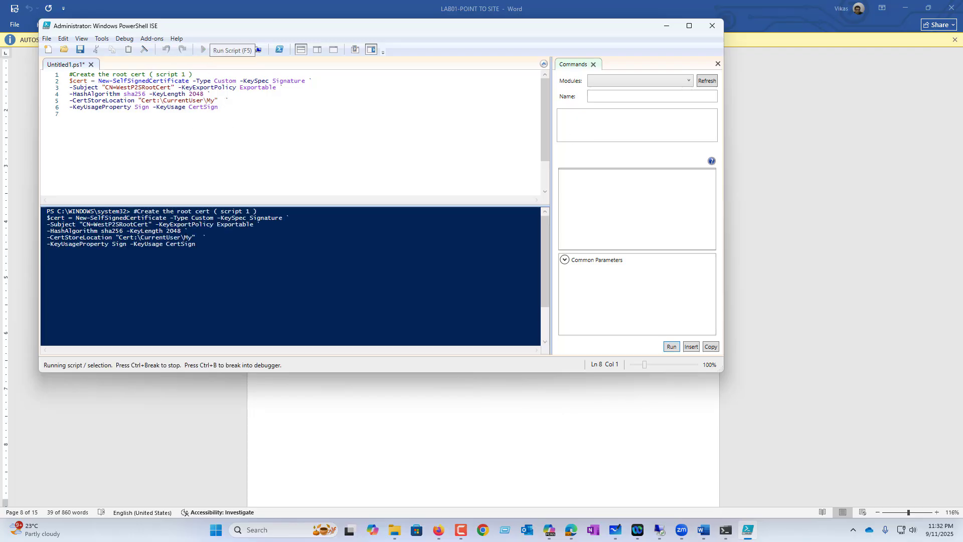
click(46, 38)
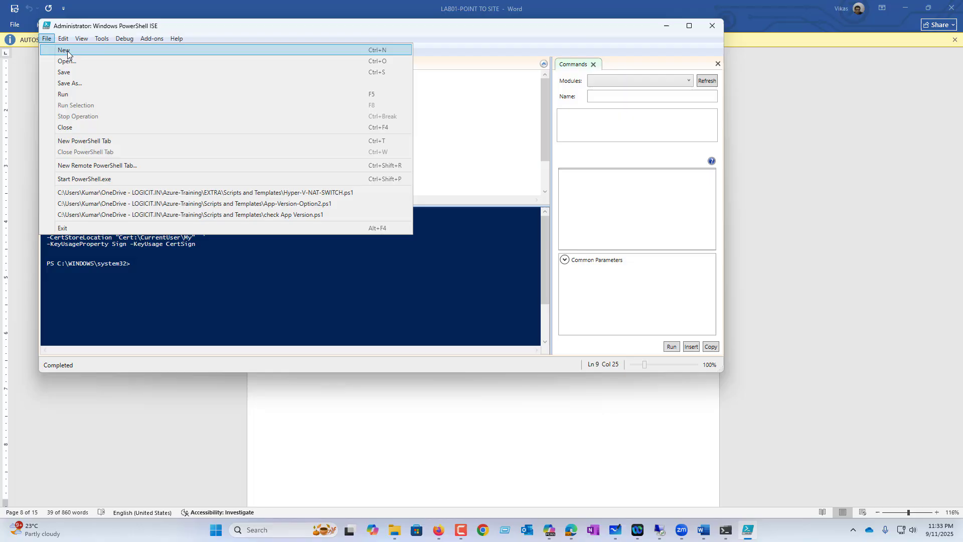
click(244, 50)
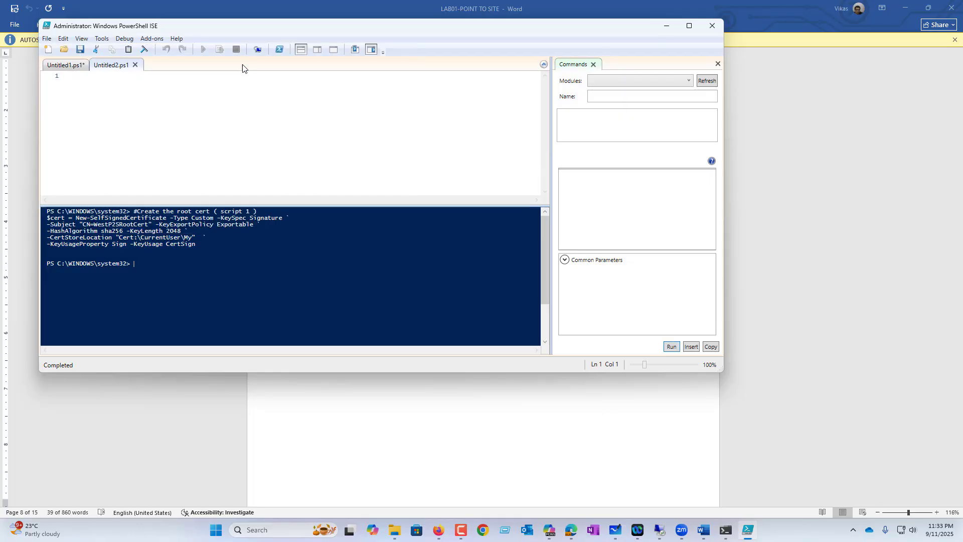
Copy the script 2 client certificate block from the LAB01 guide into the new tab.
click(704, 530)
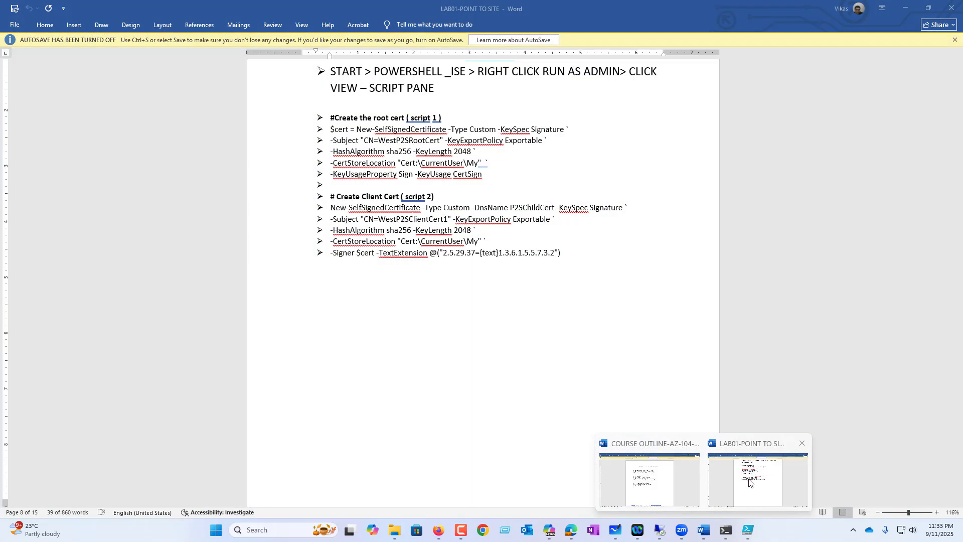
click(757, 479)
drag(568, 260, 330, 196)
click(747, 530)
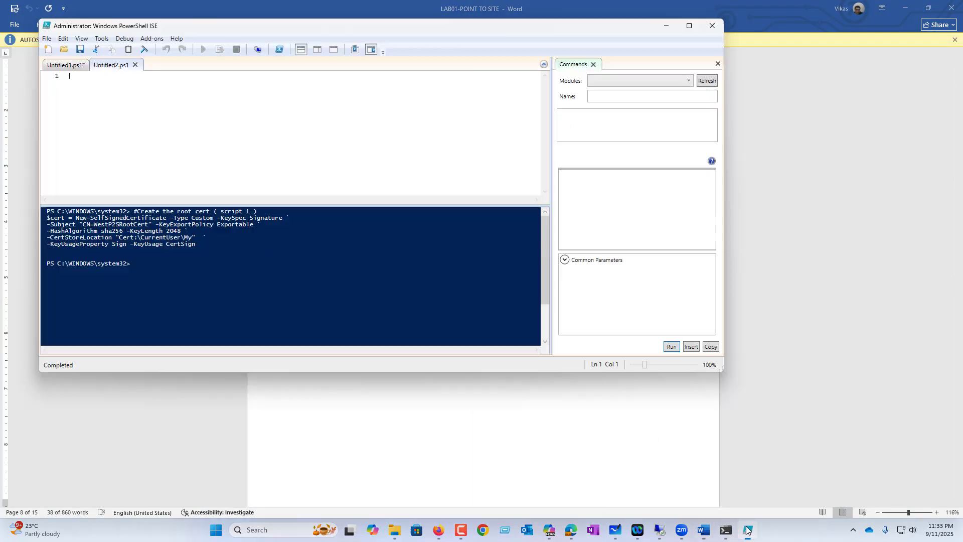
key(ctrl+v)
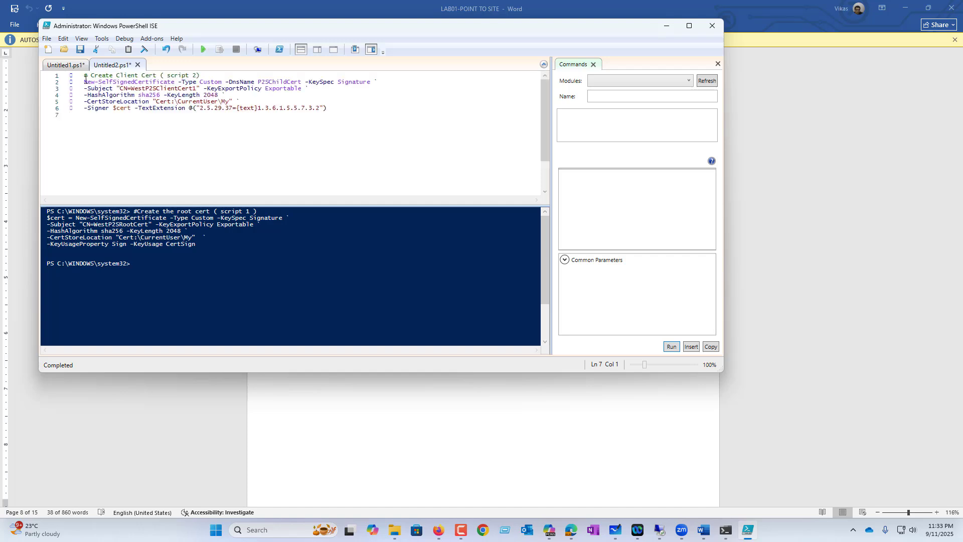
Clean the stray characters from lines 1–5 and run the script to create WestP2SClientCert1.
key(BackSpace)
key(BackSpace)
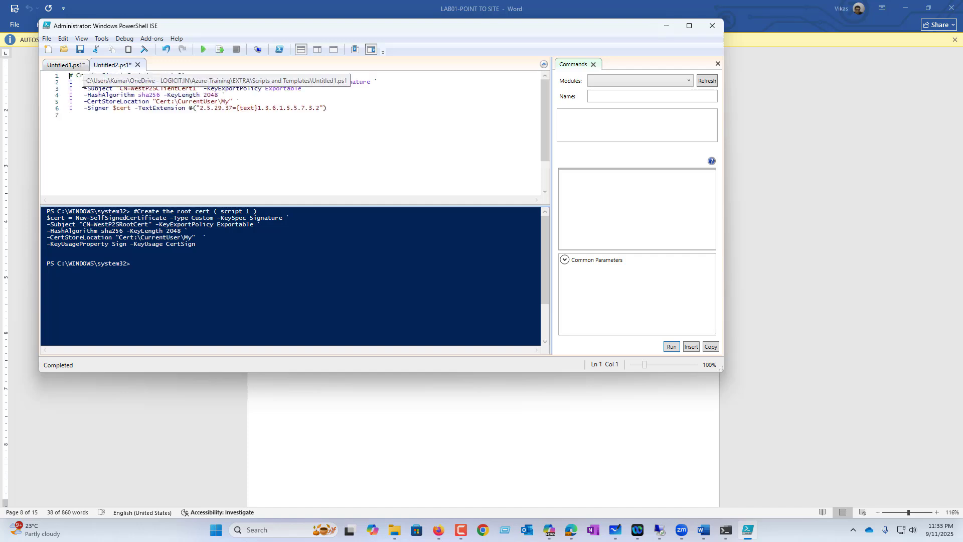
click(78, 84)
key(BackSpace)
key(BackSpace)
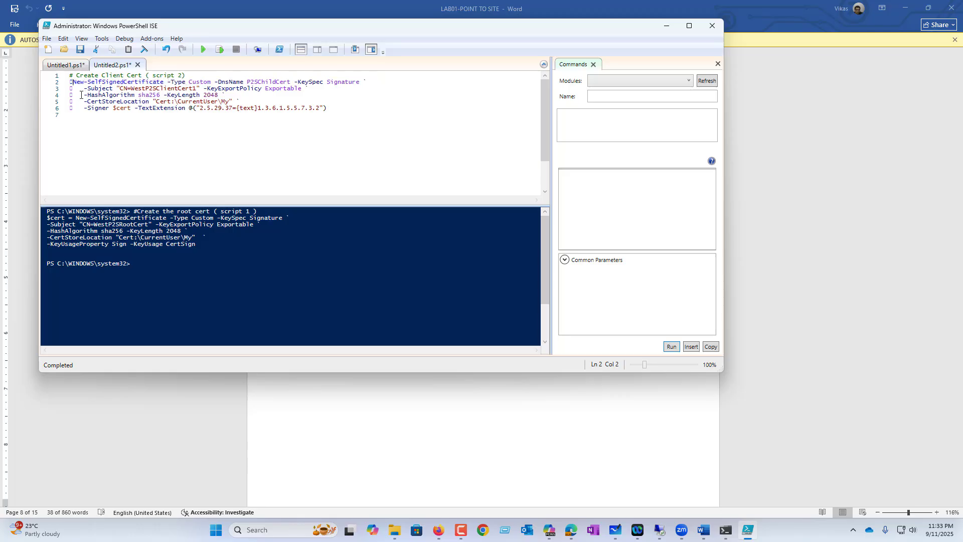
click(83, 88)
key(BackSpace)
key(BackSpace)
click(84, 96)
key(BackSpace)
key(BackSpace)
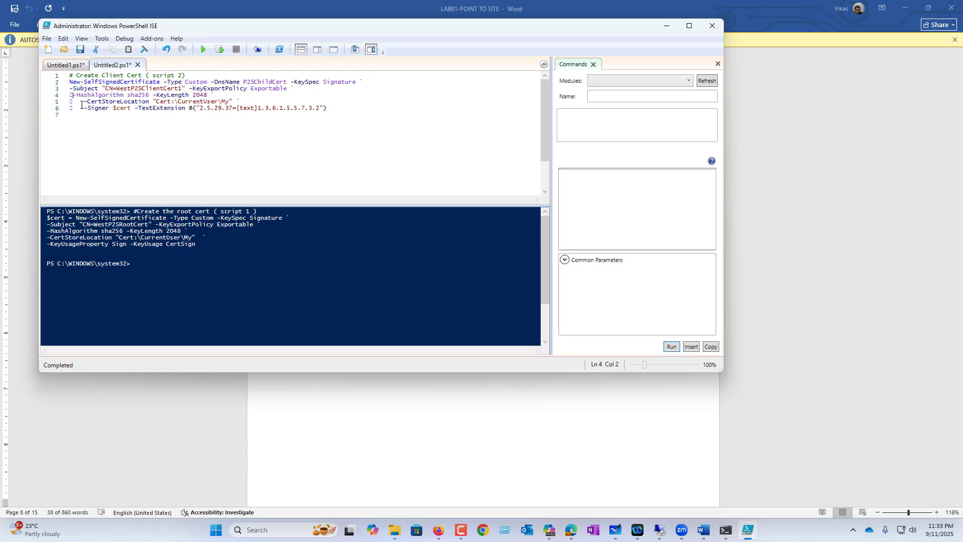
click(80, 102)
key(BackSpace)
key(BackSpace)
key(BackSpace)
key(BackSpace)
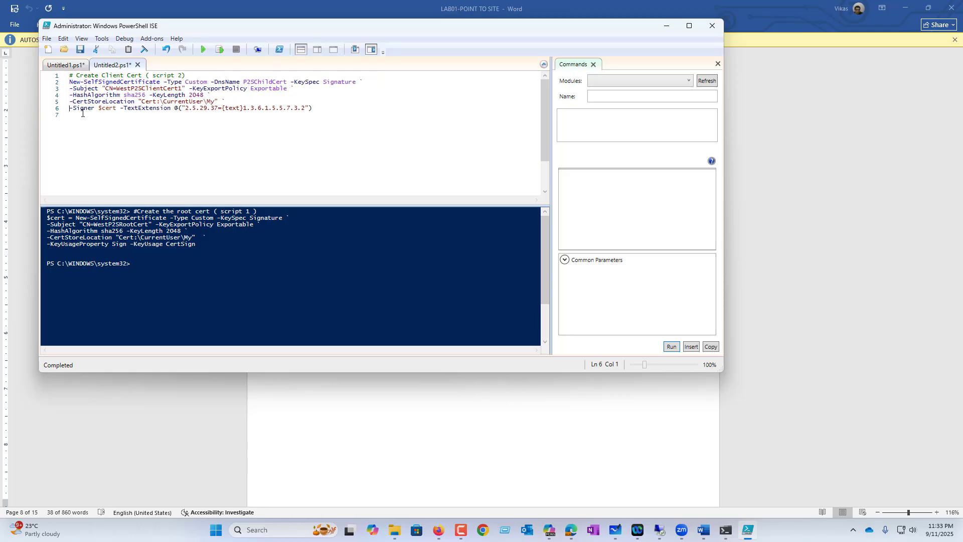
click(203, 51)
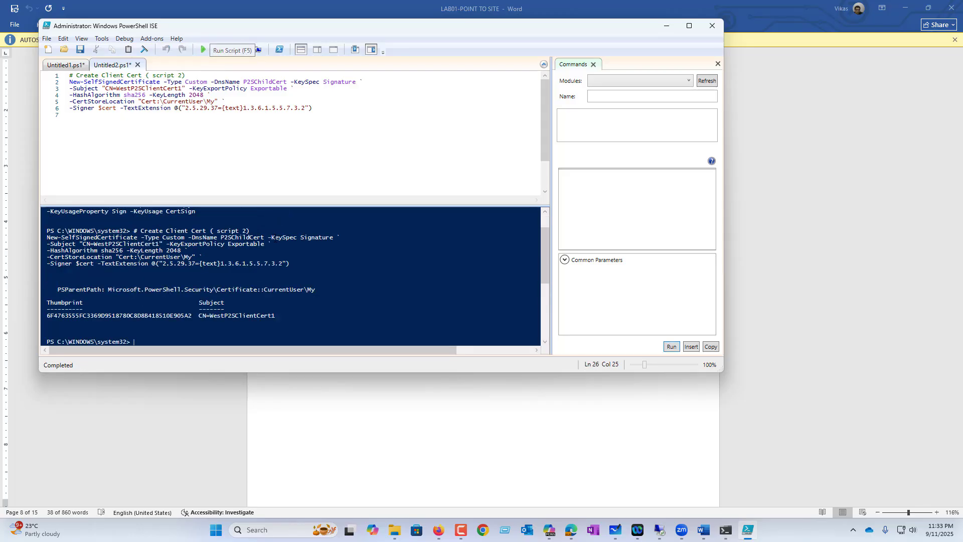
key(super+r)
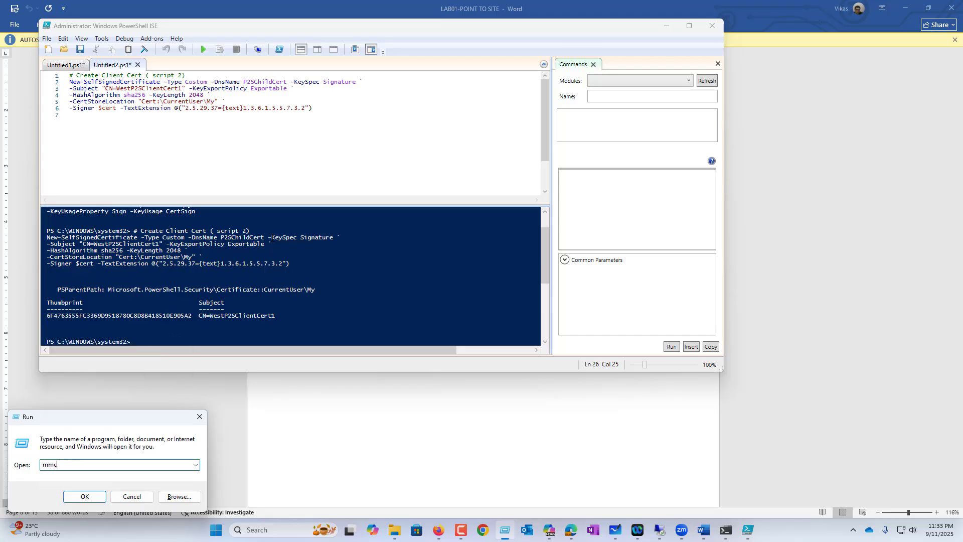
Launch MMC as administrator and add the Certificates snap-in for My user account.
key(Return)
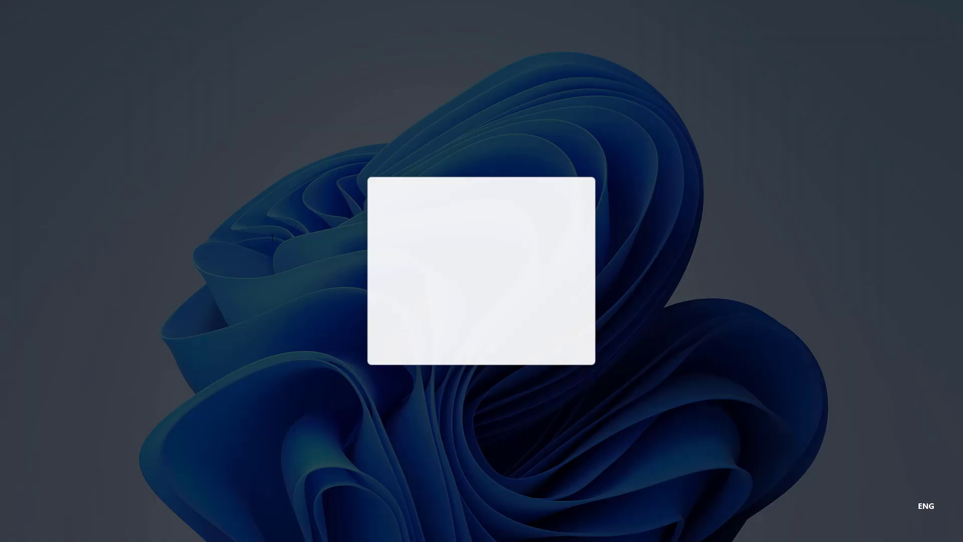
click(417, 384)
click(87, 87)
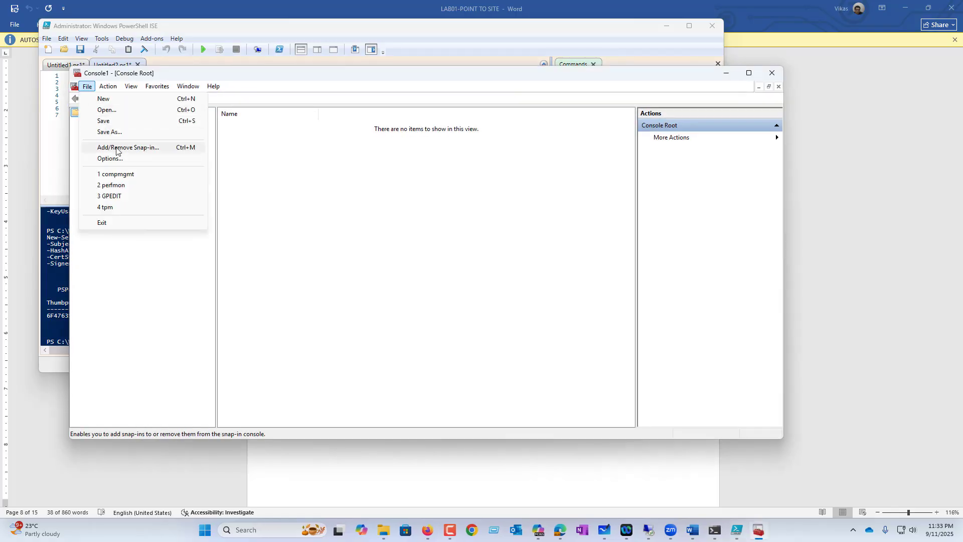
click(122, 148)
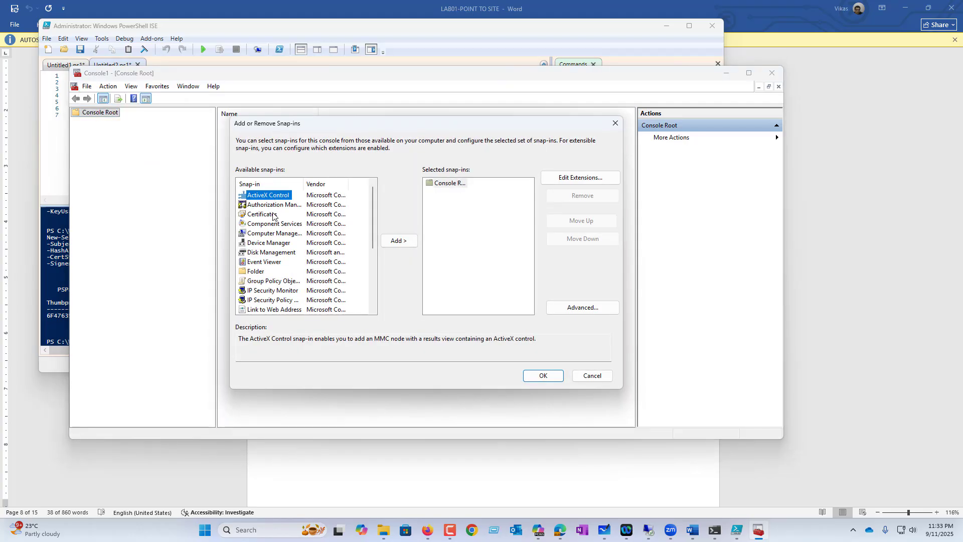
click(281, 215)
click(396, 242)
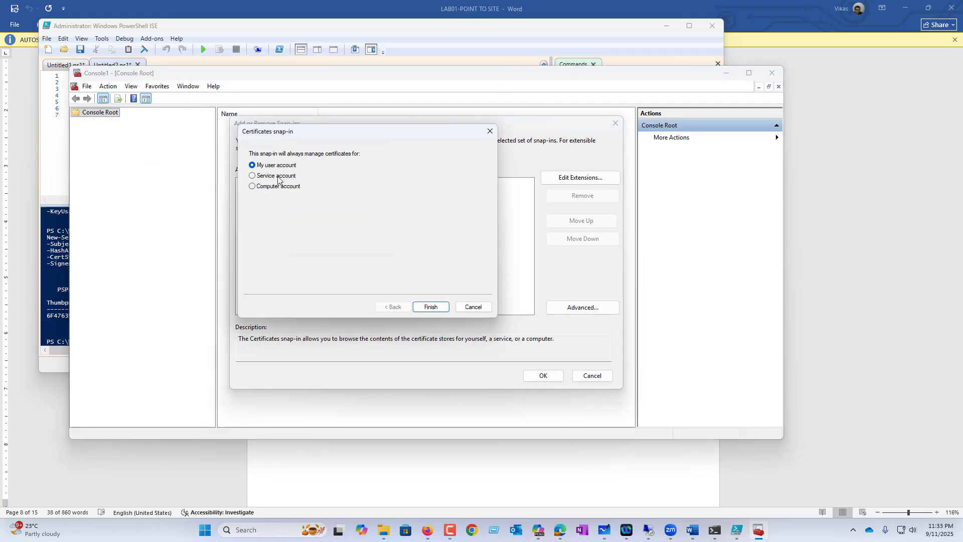
click(432, 308)
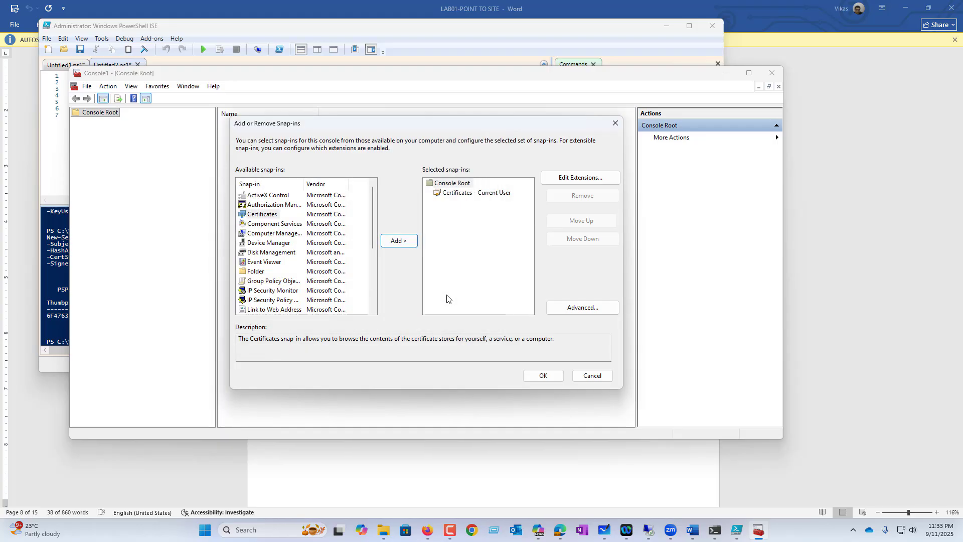
click(543, 375)
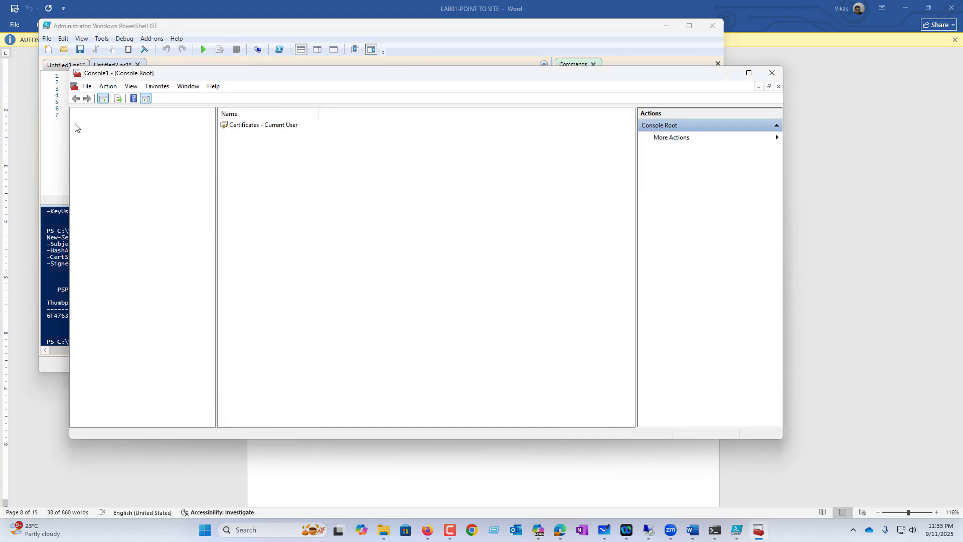
Expand Certificates - Current User > Personal > Certificates and select WestP2SClientCert1.
click(76, 122)
click(85, 131)
click(126, 140)
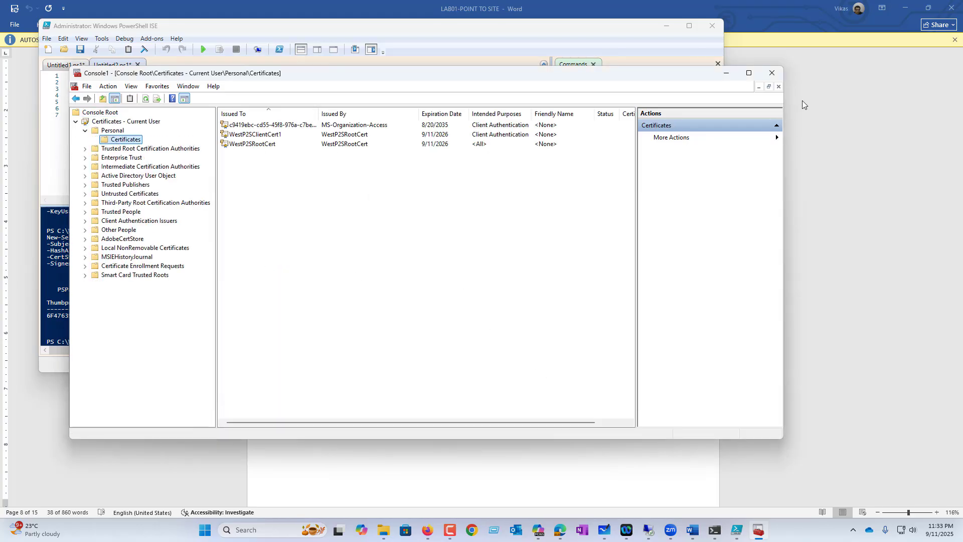
click(276, 134)
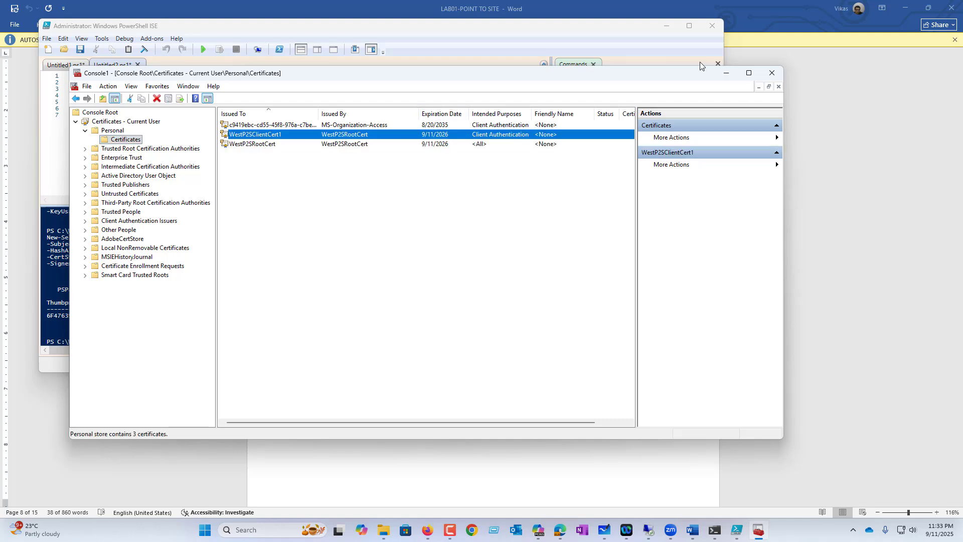
click(749, 72)
Export WestP2SRootCert without its private key as Base-64 encoded X.509.
click(195, 75)
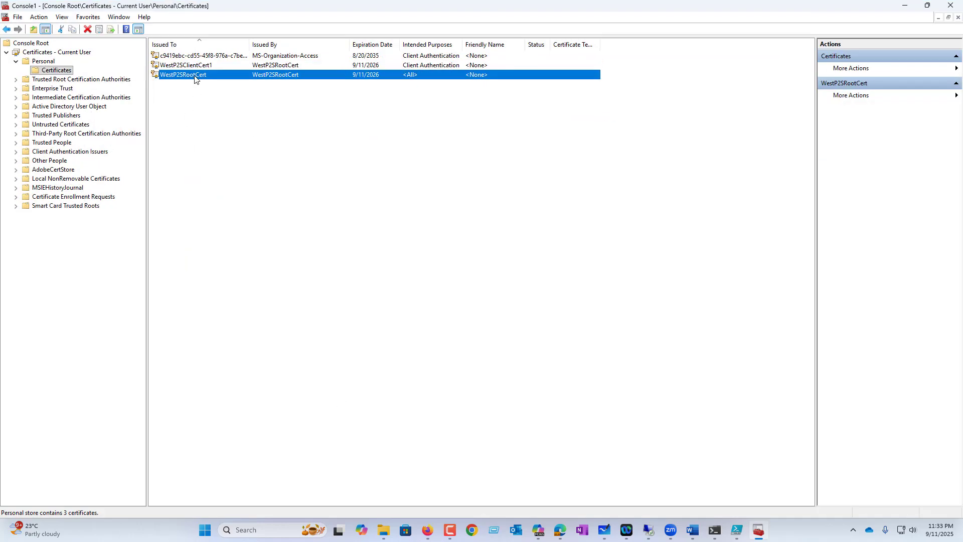
right_click(195, 76)
mouse_move(226, 98)
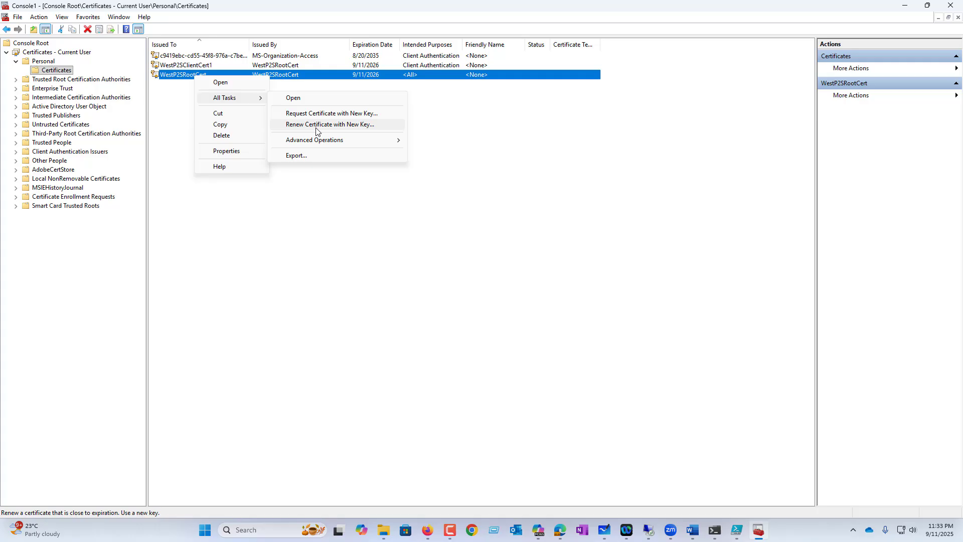
click(317, 156)
click(550, 377)
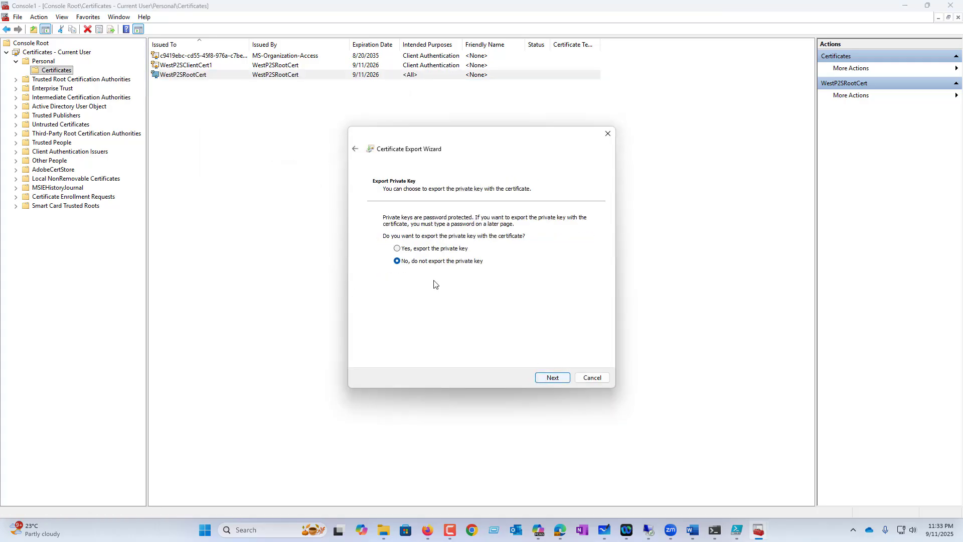
click(553, 378)
click(443, 243)
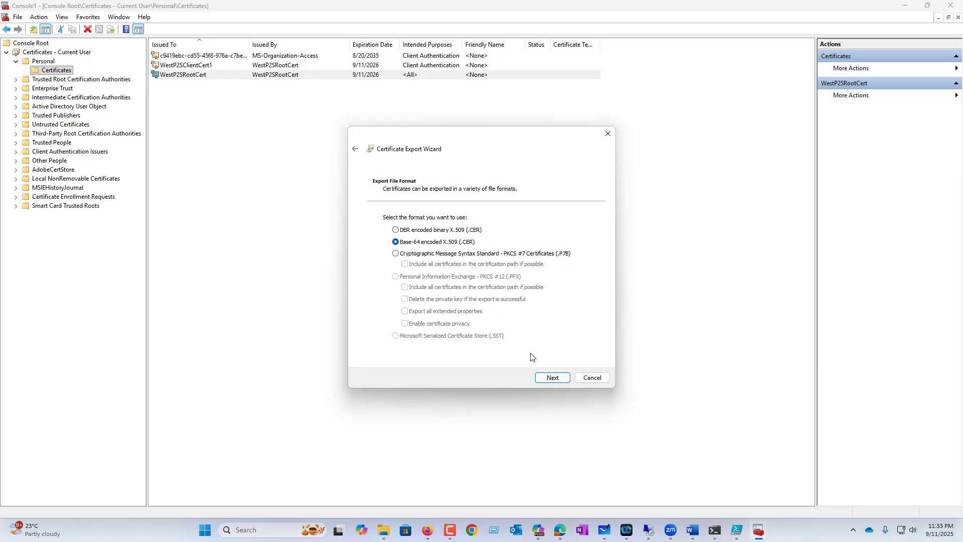
click(552, 377)
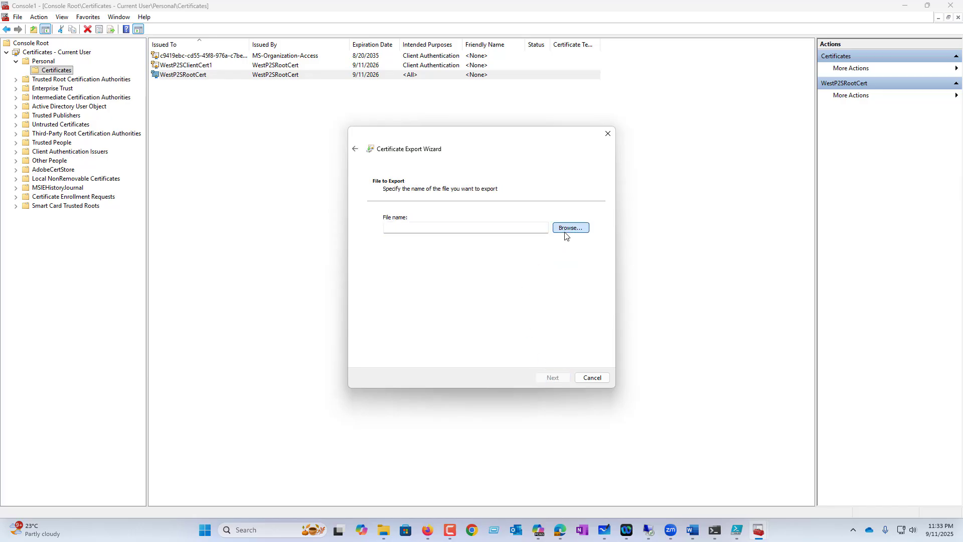
Save the export as Root.cer in a new Desktop folder named cert and finish the wizard.
click(566, 234)
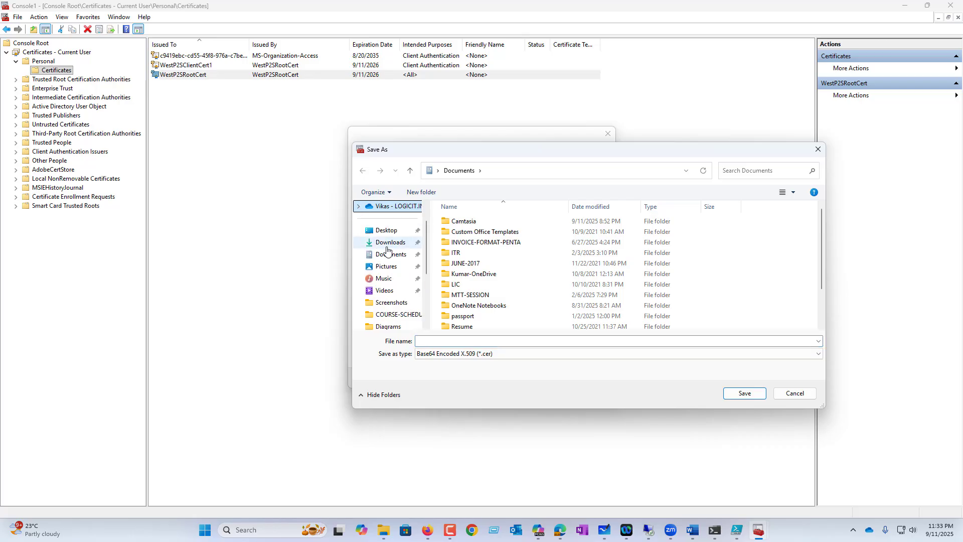
click(386, 229)
click(421, 192)
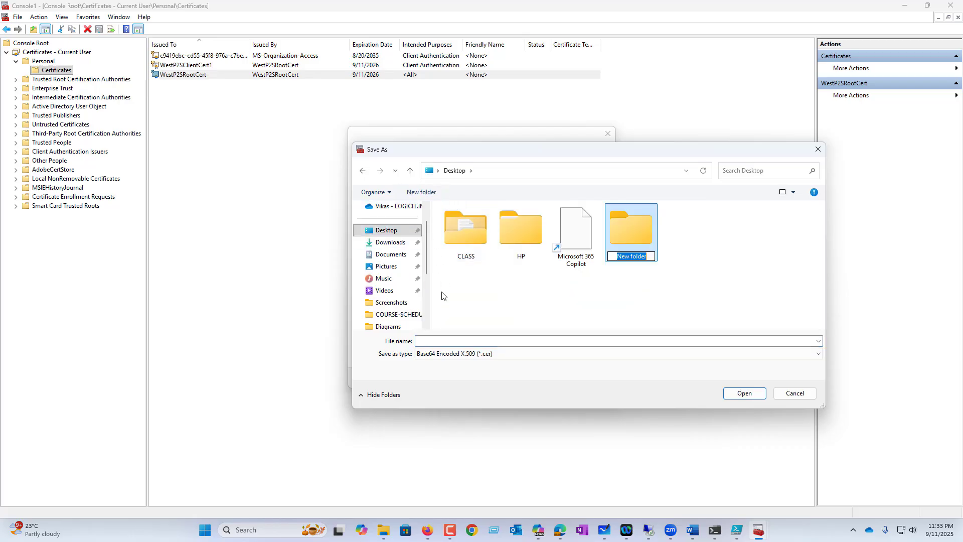
text(cert)
key(Return)
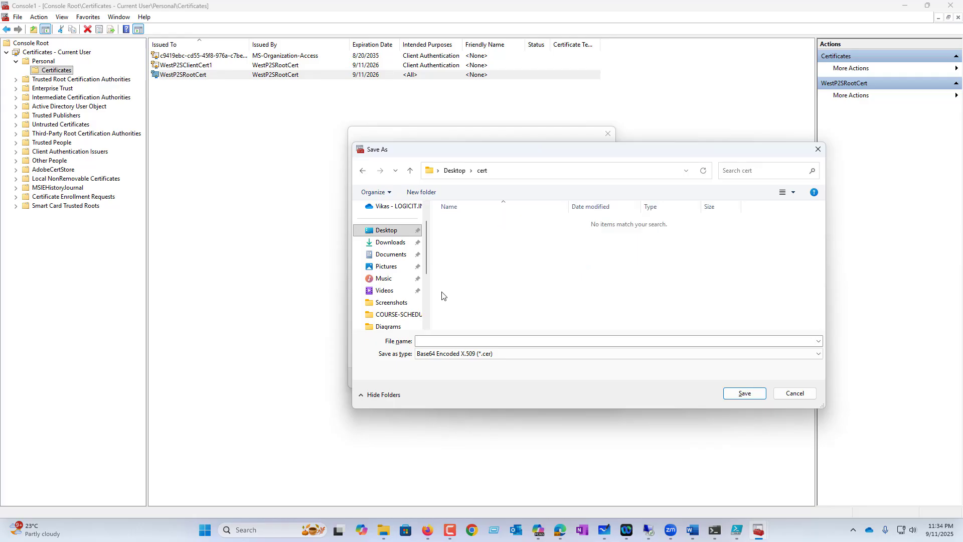
click(454, 340)
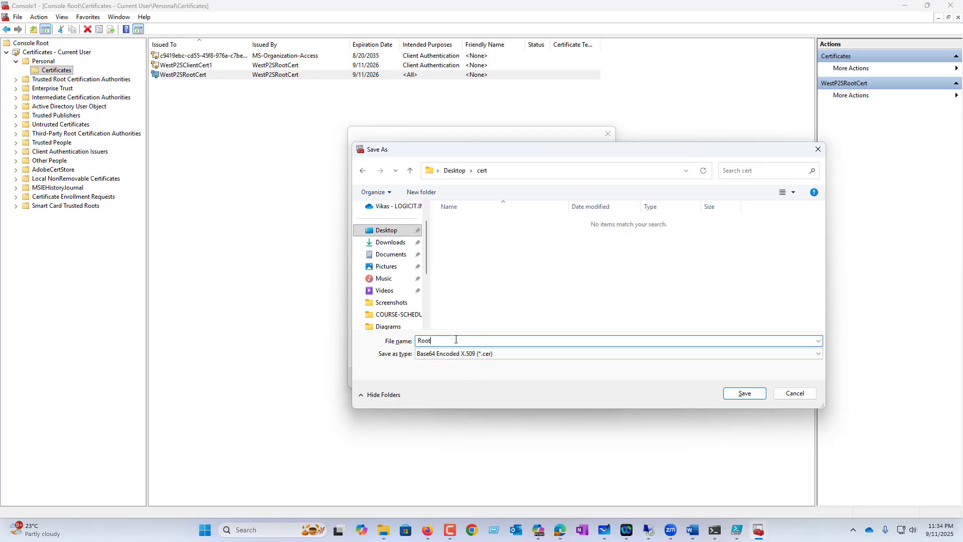
click(746, 394)
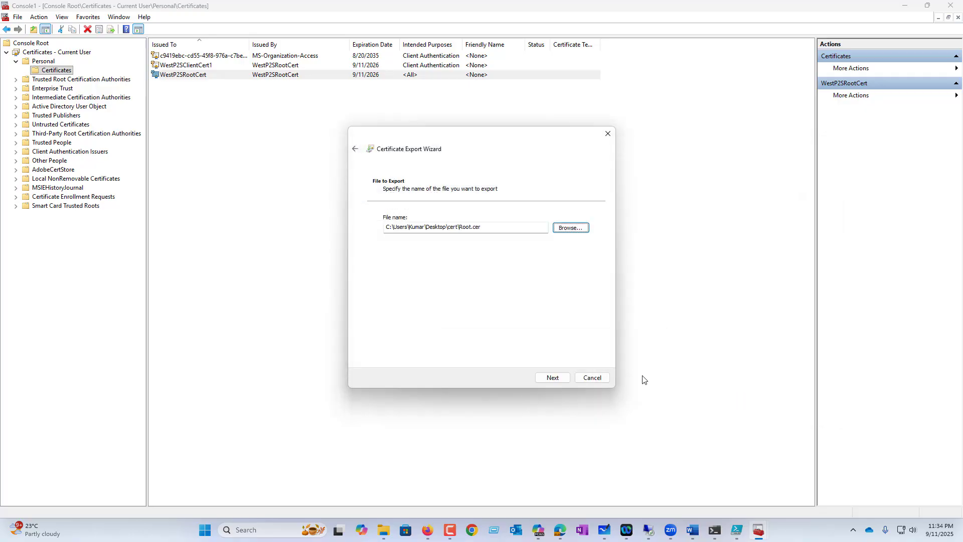
click(552, 377)
click(553, 378)
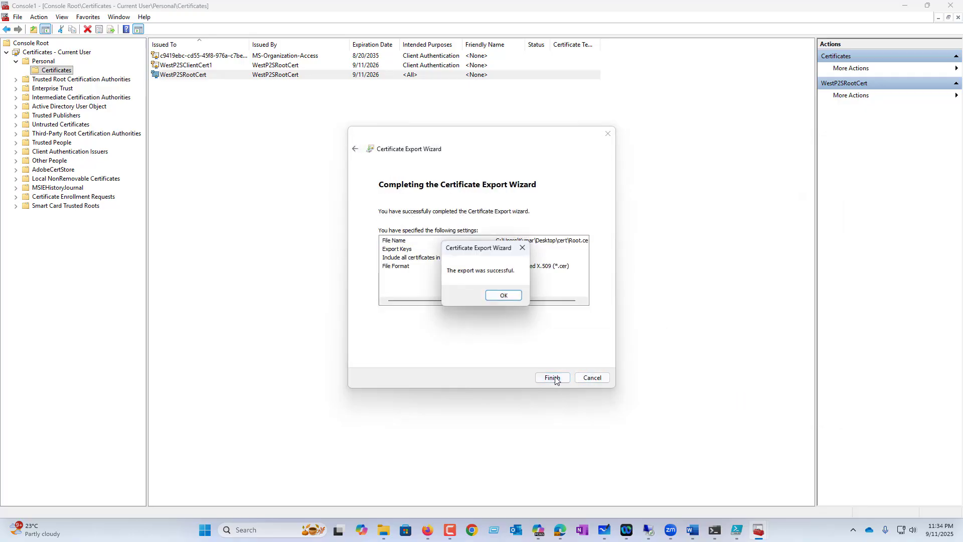
click(510, 297)
Export WestP2SClientCert1 with its private key in PFX format including the full certificate path.
click(193, 68)
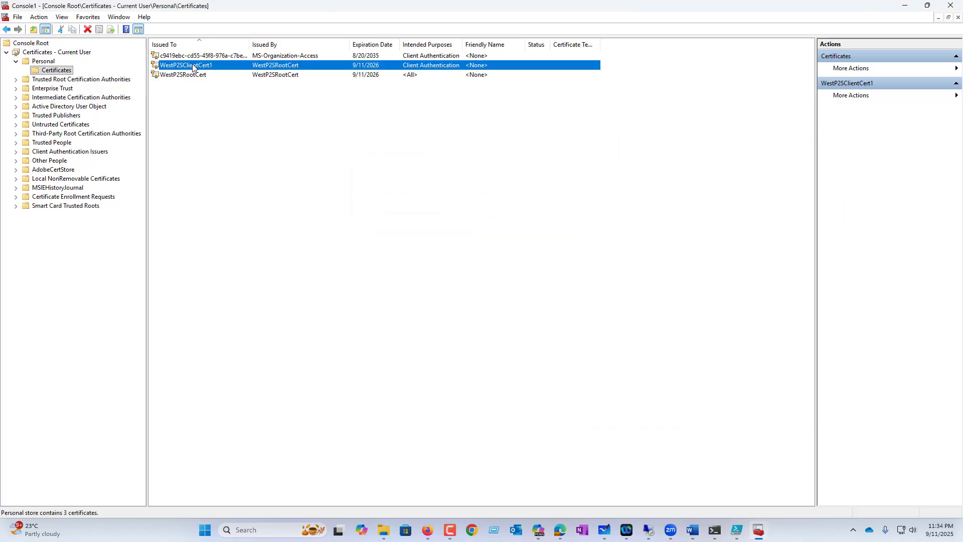
right_click(194, 67)
mouse_move(226, 86)
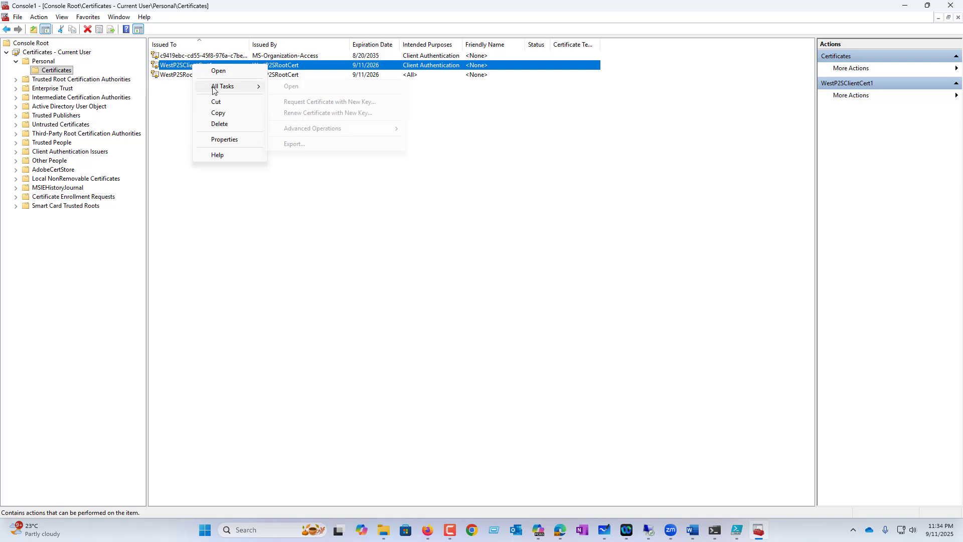
click(305, 145)
click(554, 378)
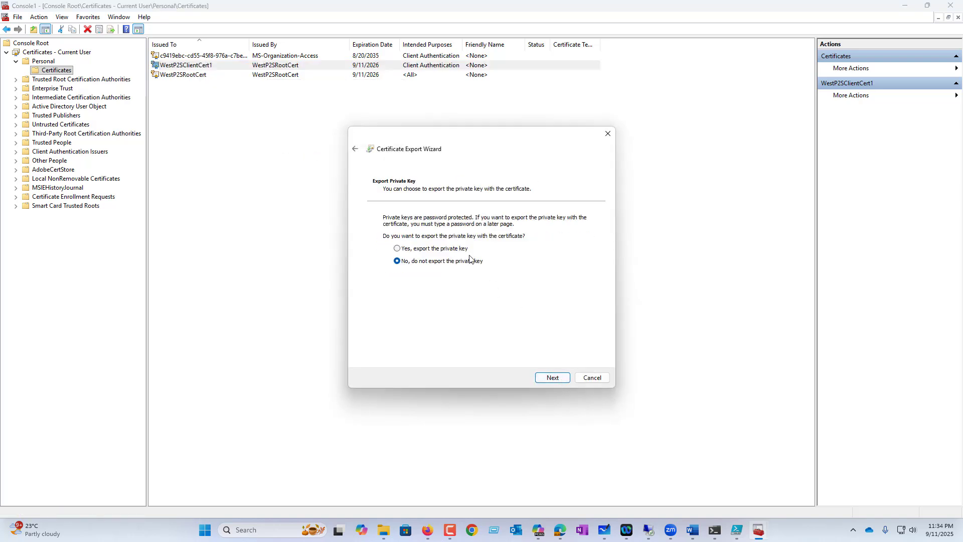
click(453, 249)
click(556, 379)
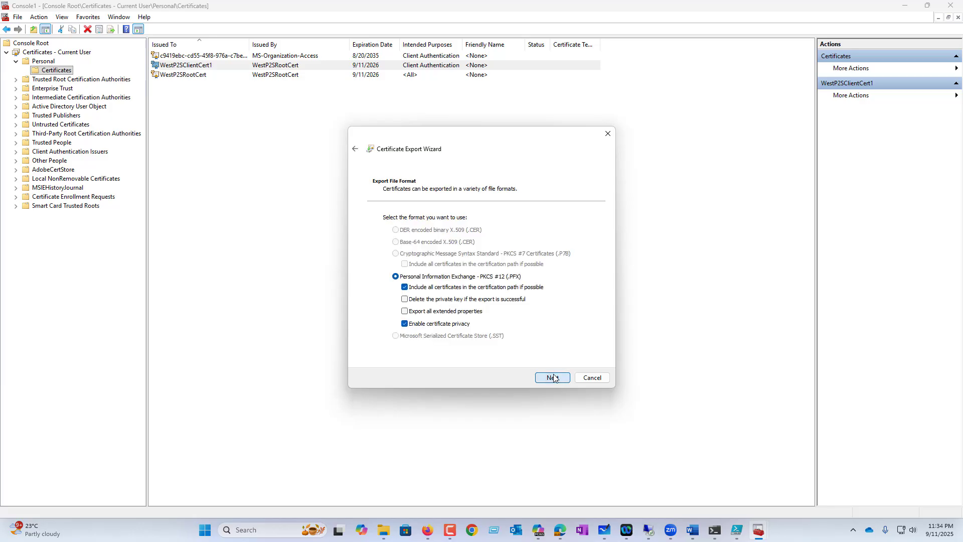
click(553, 379)
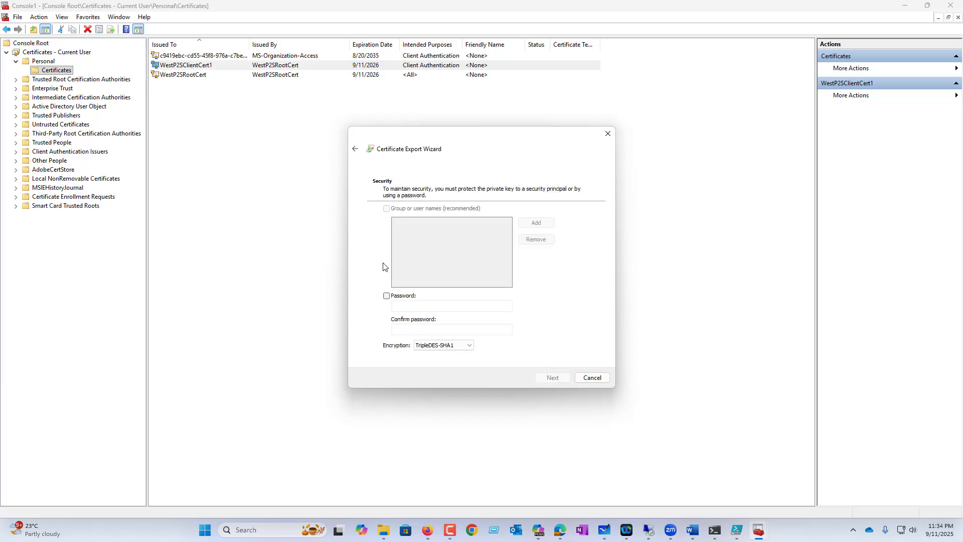
Protect the exported file with a password, entered and confirmed.
click(394, 297)
text(123)
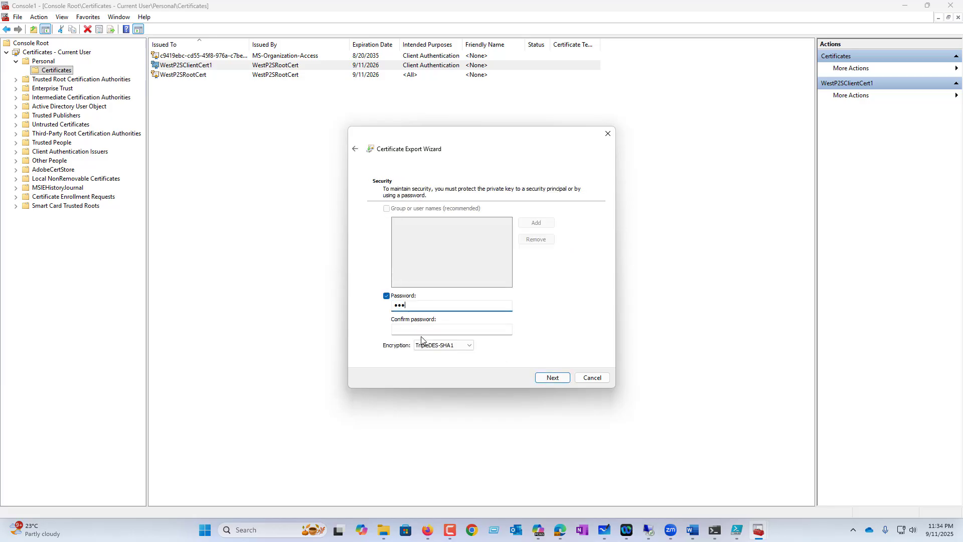
click(422, 331)
text(123)
Save the export as client.pfx in the cert folder, then close the console without saving.
click(550, 379)
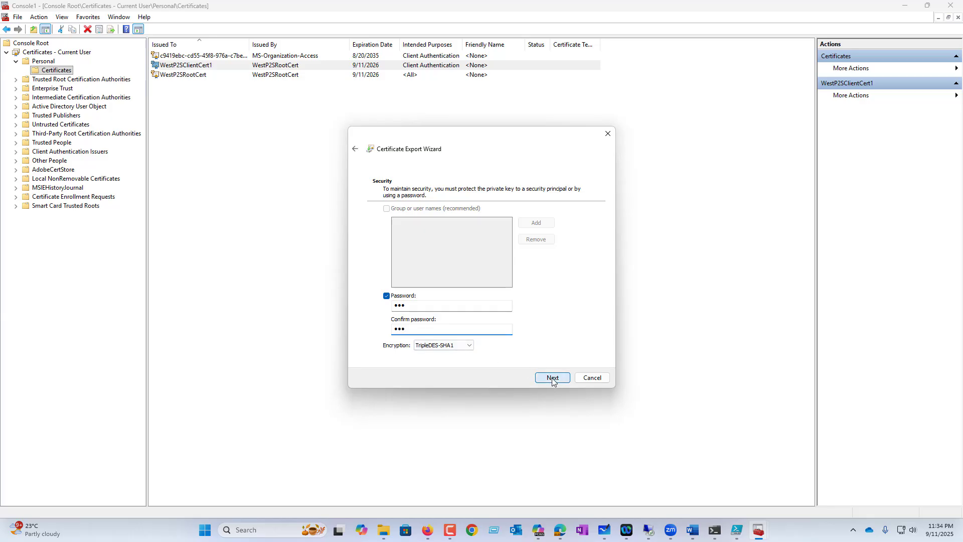
click(559, 232)
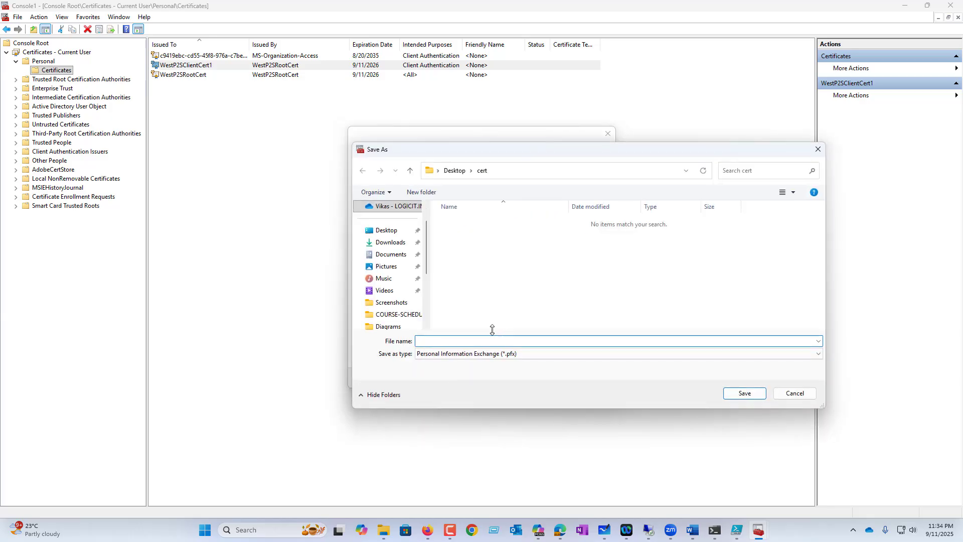
text(ci)
click(745, 394)
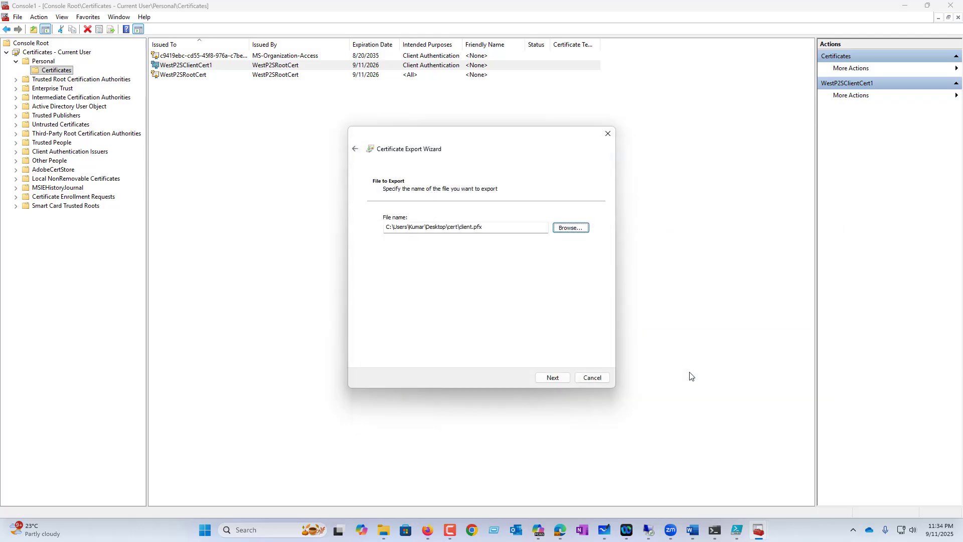
click(551, 379)
click(550, 377)
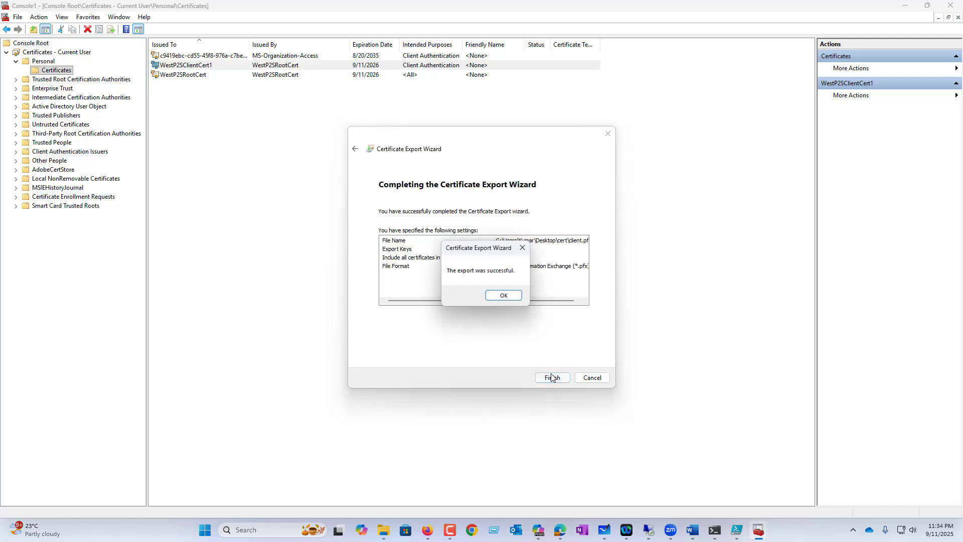
click(497, 299)
click(955, 4)
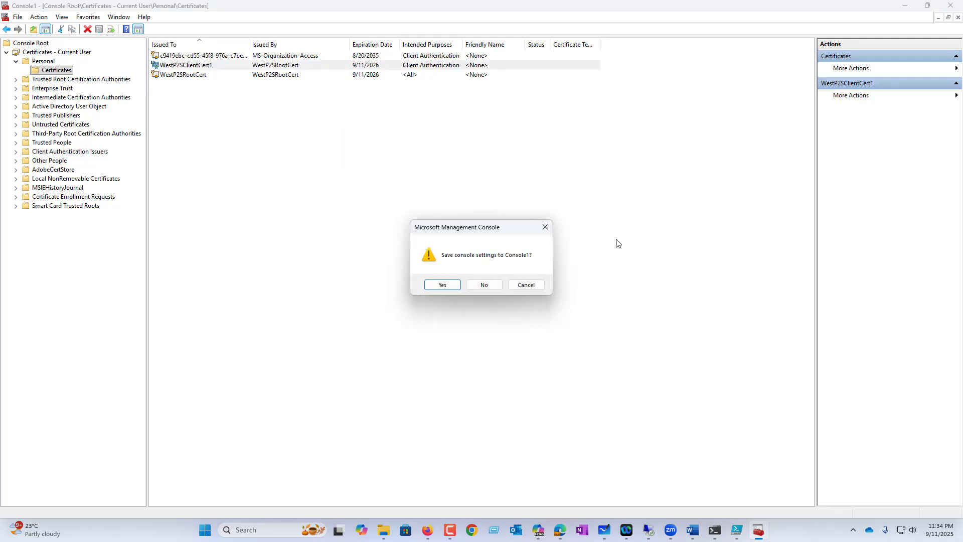
click(483, 287)
Close PowerShell ISE without saving and open the Desktop cert folder in File Explorer.
drag(462, 36, 419, 99)
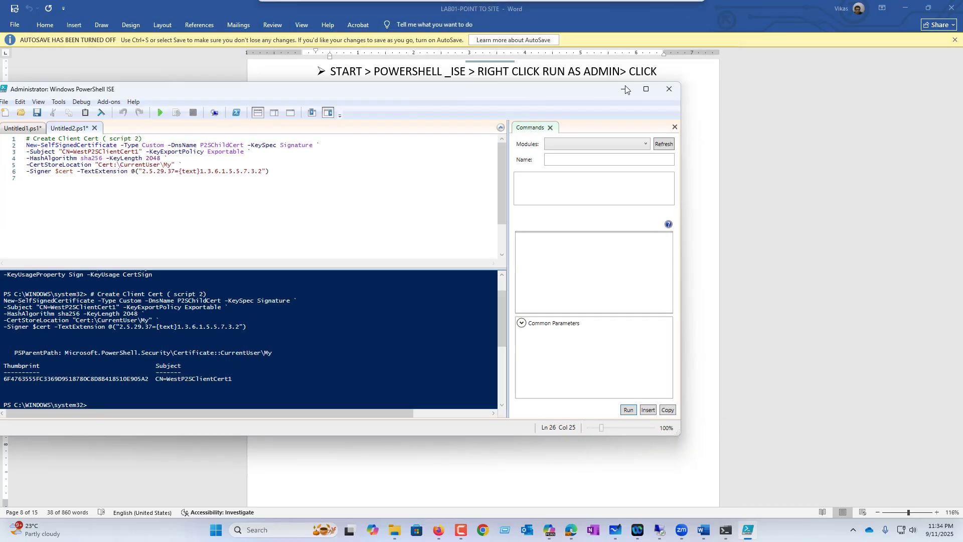
click(668, 87)
click(487, 312)
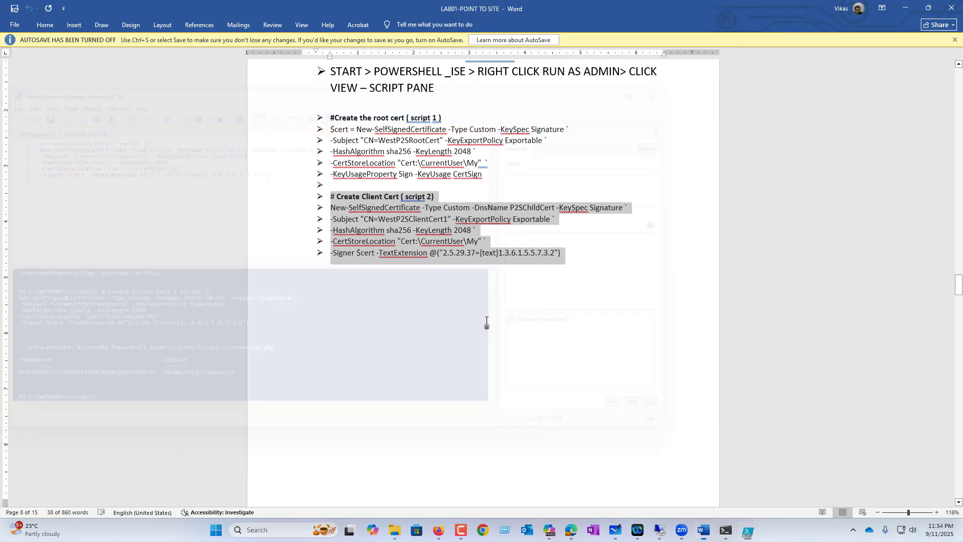
click(405, 531)
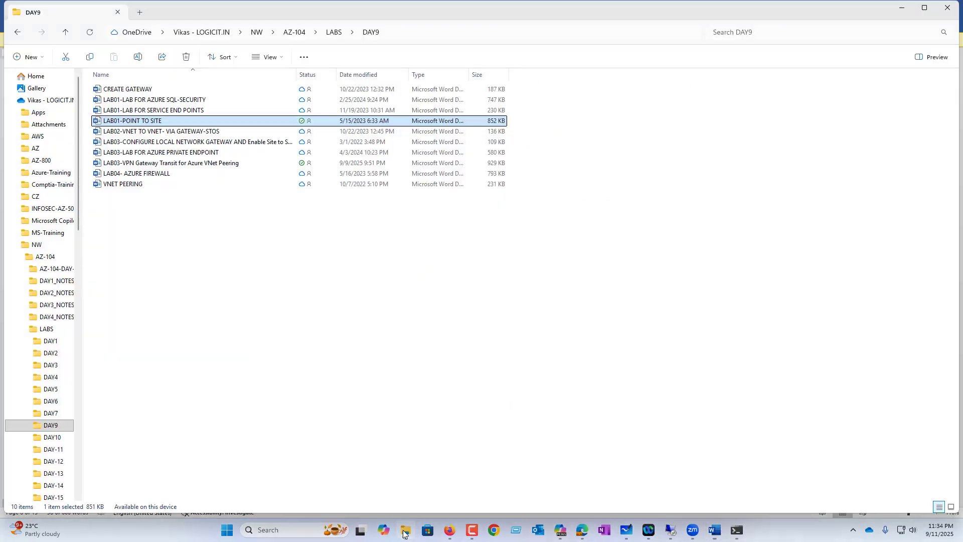
click(10, 100)
click(38, 125)
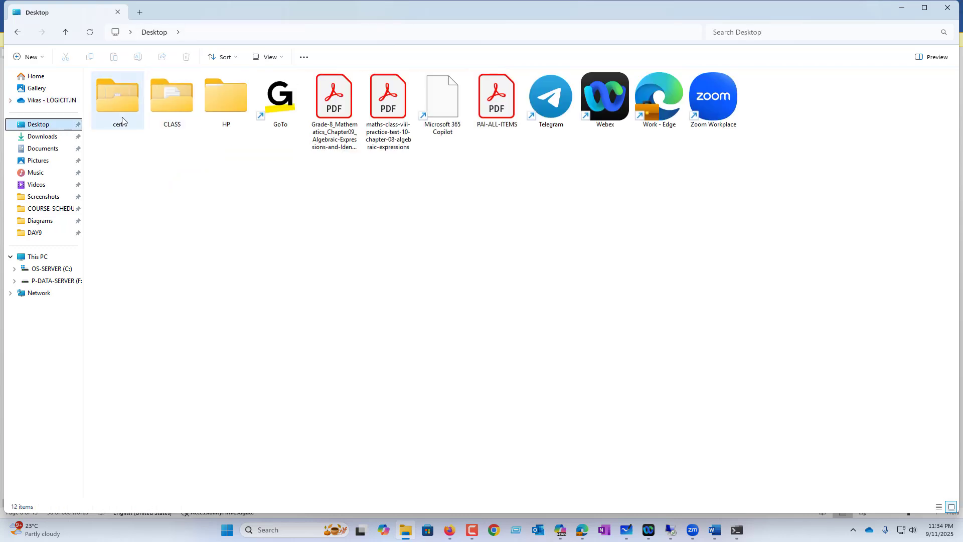
double_click(131, 119)
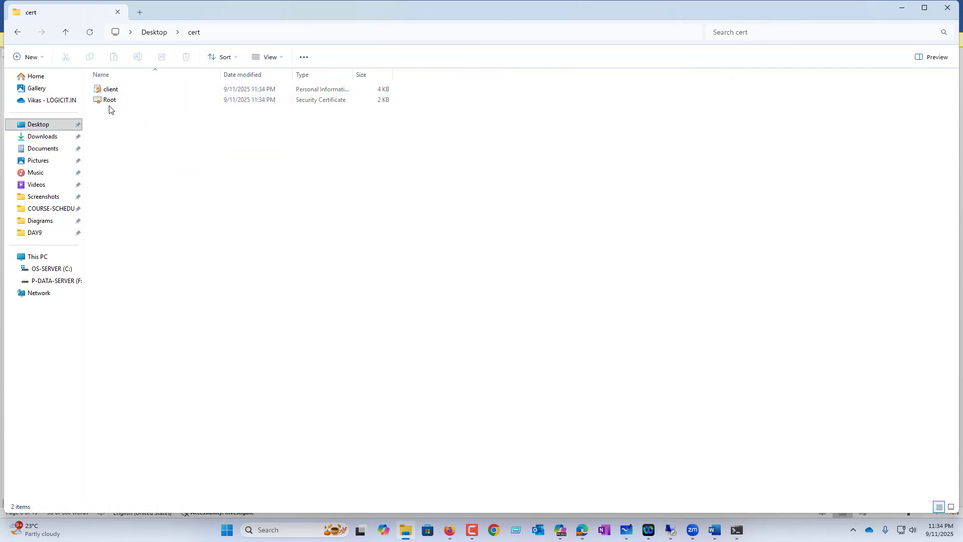
Install client.pfx with the default import settings and accept the root authority warning.
click(112, 91)
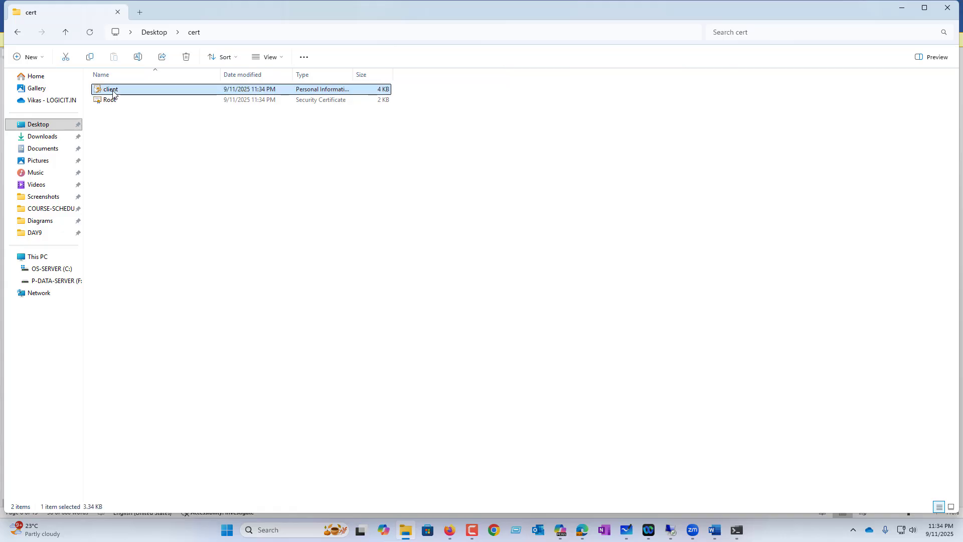
right_click(113, 92)
mouse_move(154, 145)
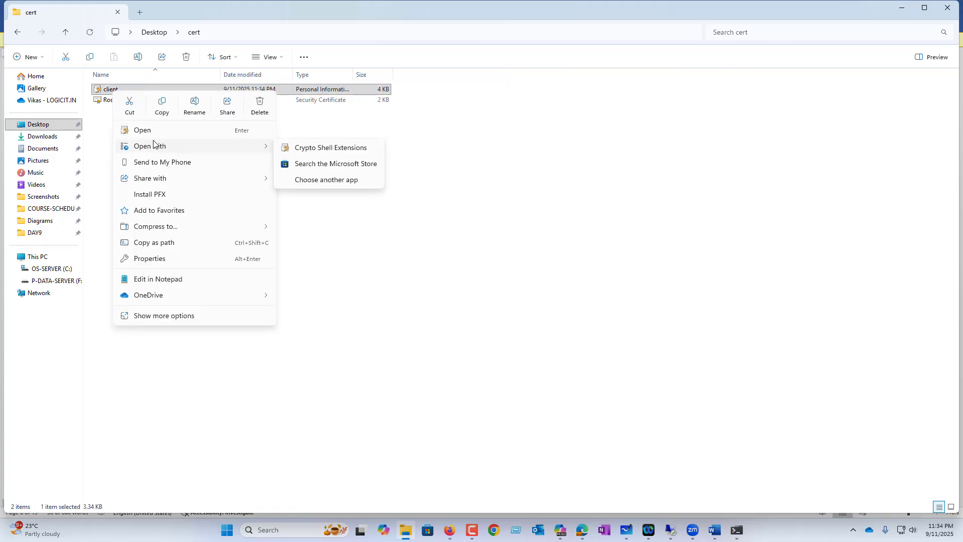
click(150, 194)
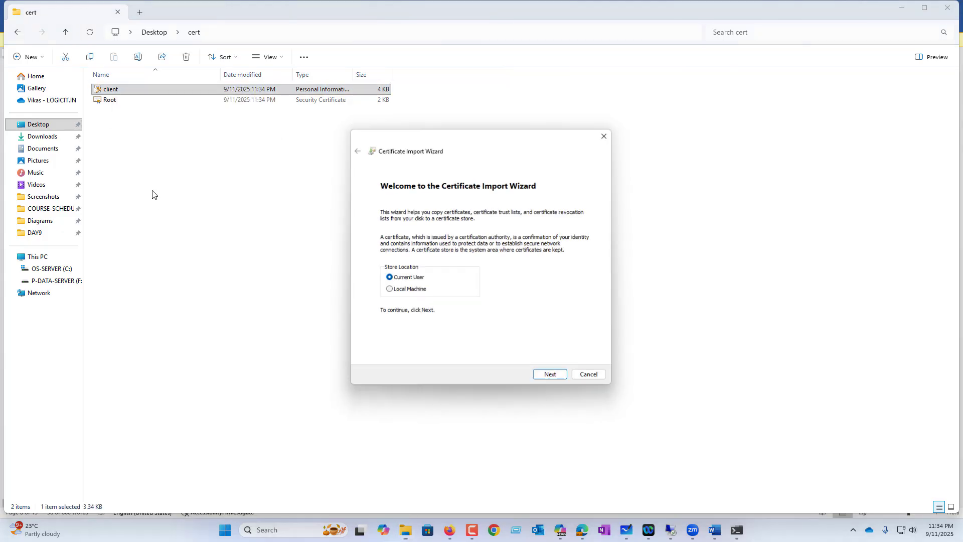
click(552, 379)
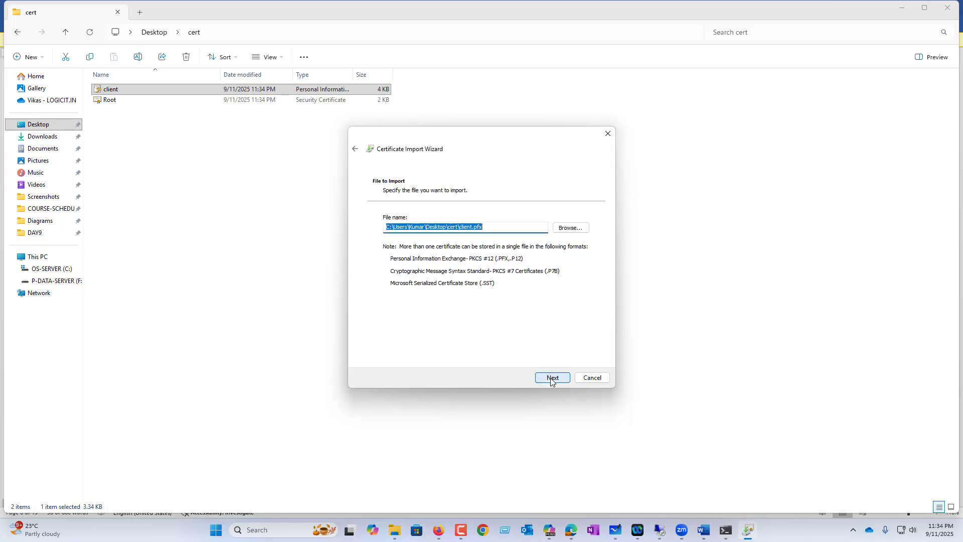
click(552, 379)
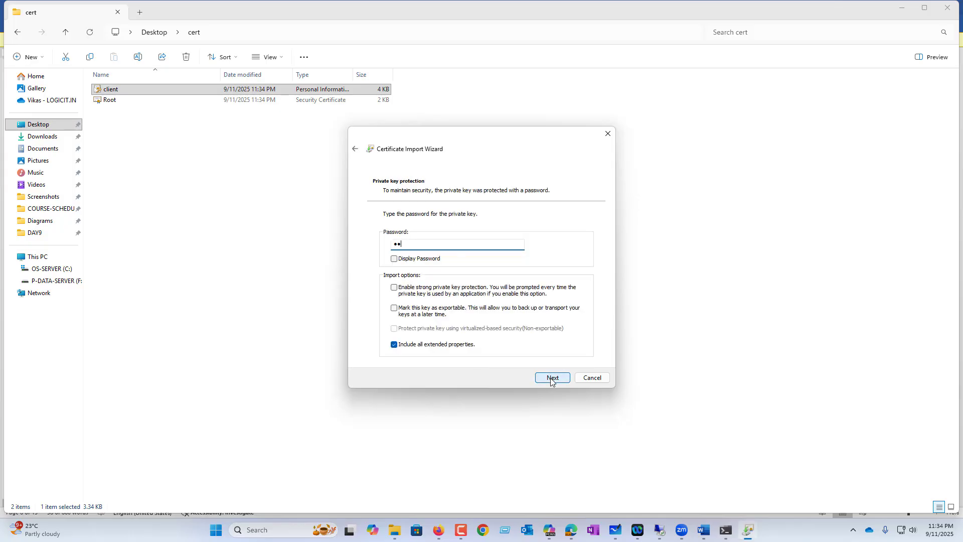
click(552, 378)
click(552, 378)
click(552, 378)
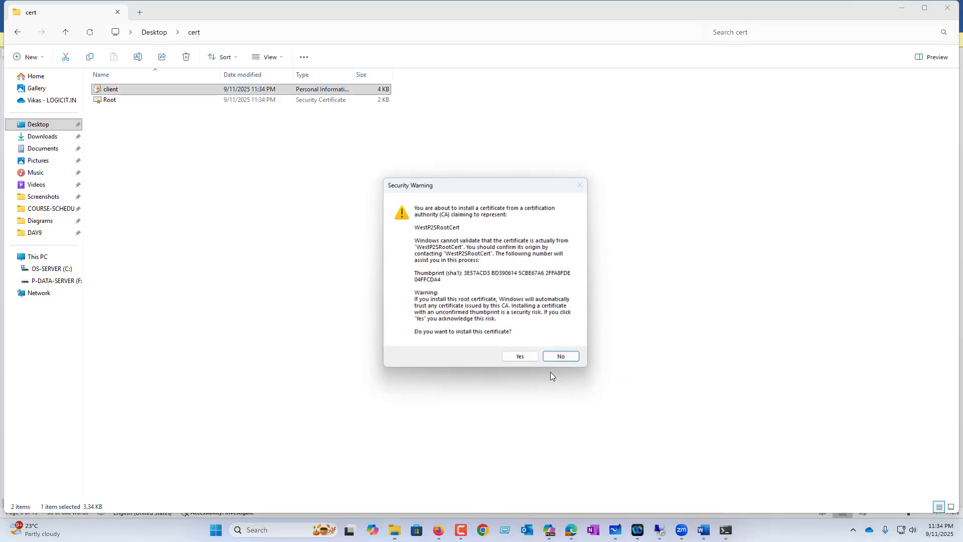
click(522, 357)
click(524, 301)
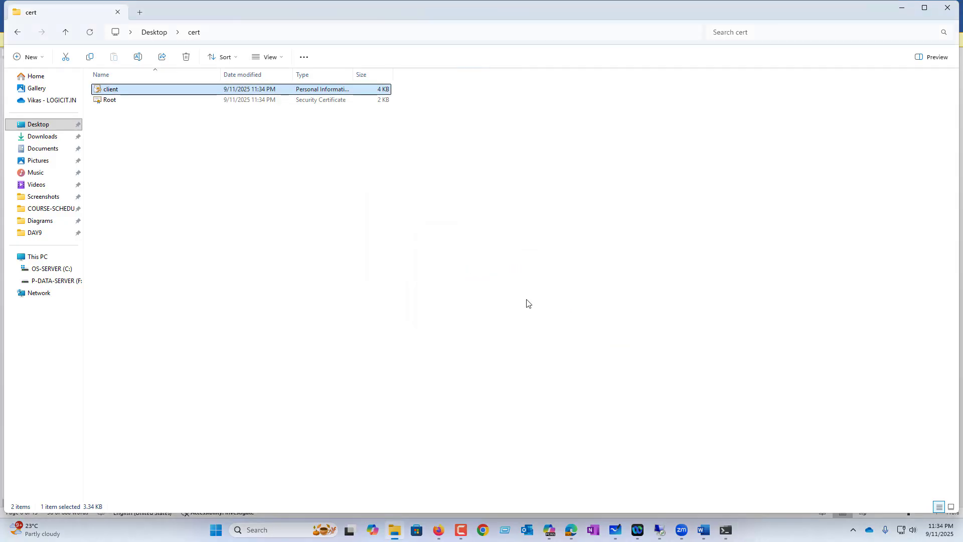
Open Root.cer in Notepad and select the Base-64 text between the BEGIN and END lines.
click(107, 99)
right_click(111, 100)
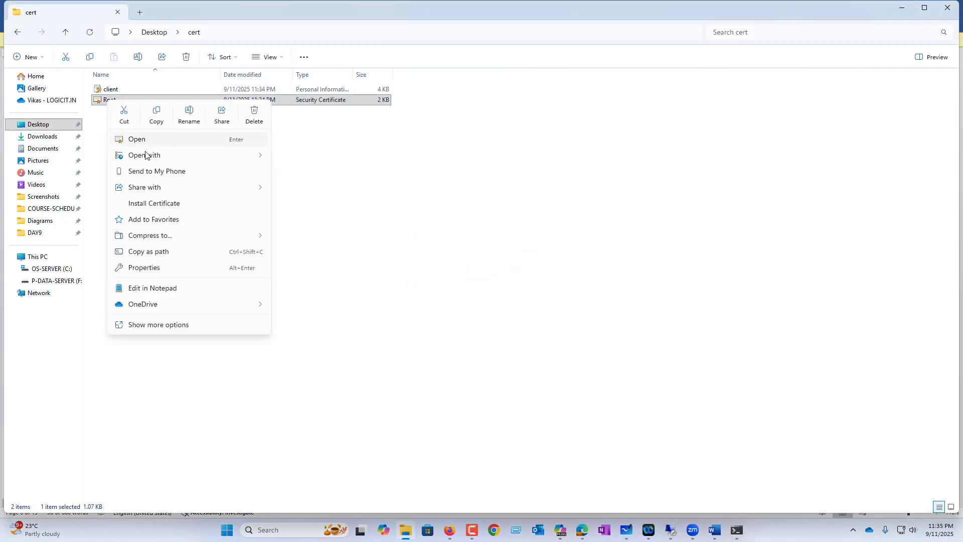
mouse_move(155, 156)
click(321, 176)
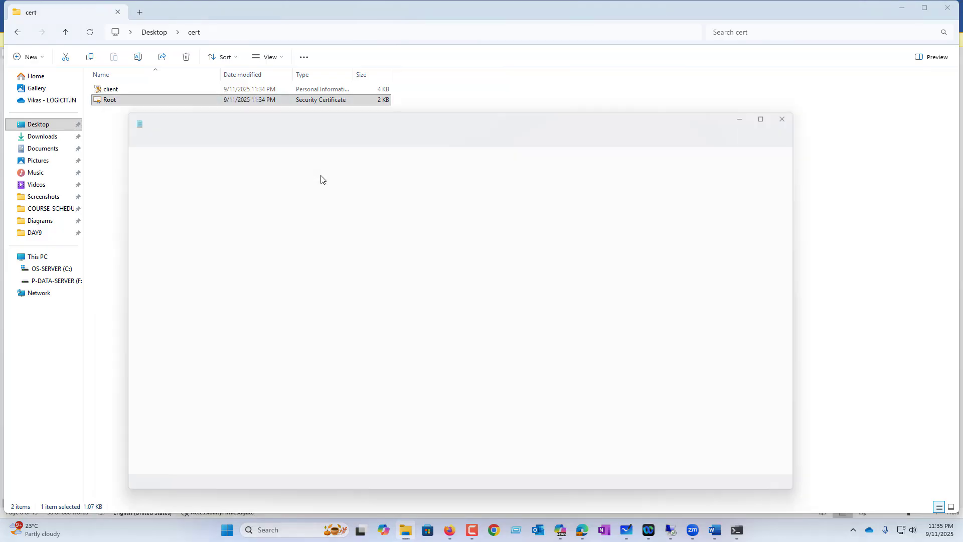
drag(311, 293, 109, 159)
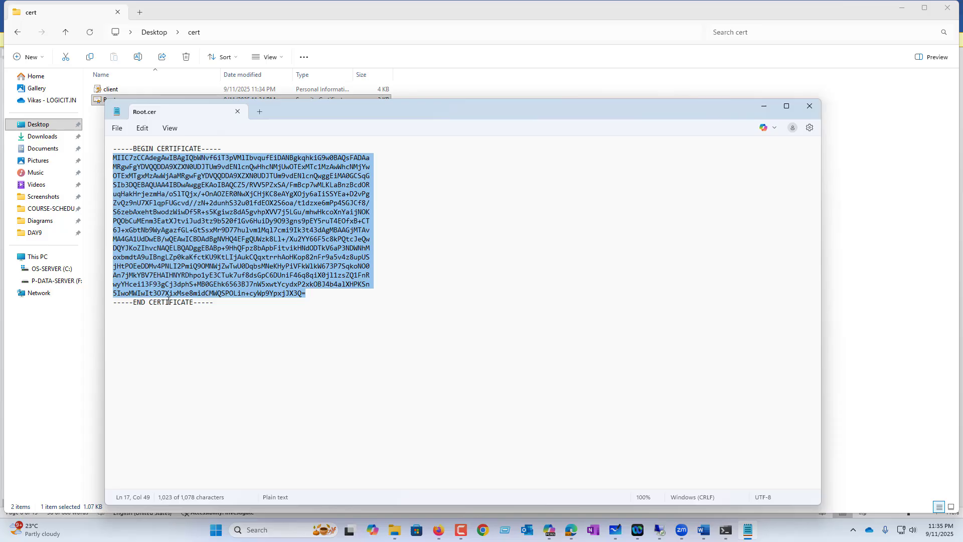
click(572, 530)
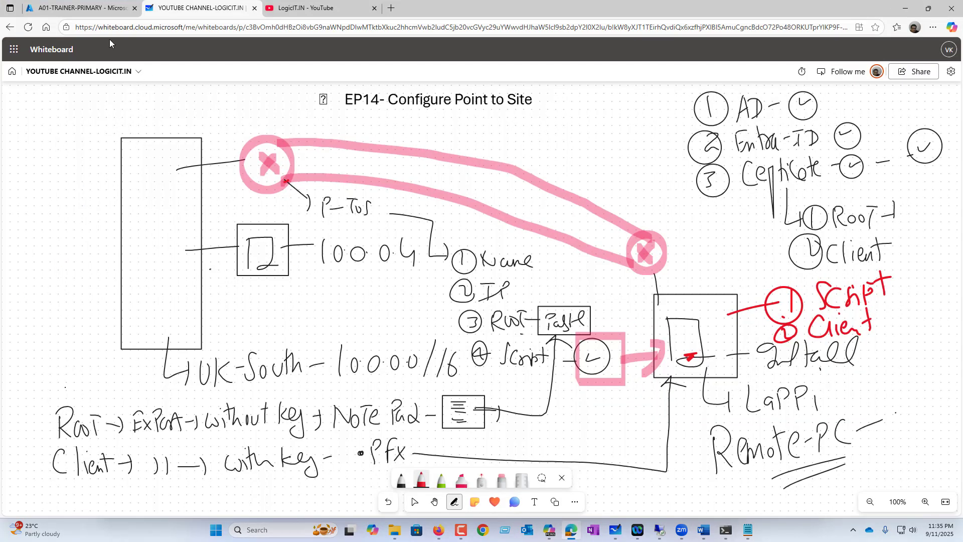
Start point-to-site configuration on gateway GW-UKSOUTH in resource group A01-TRAINER-PRIMARY.
click(95, 11)
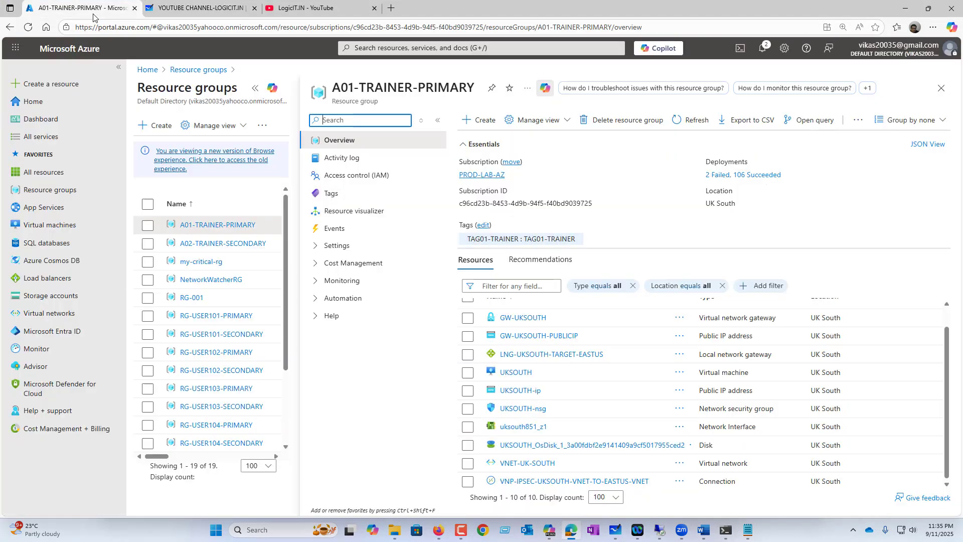
click(68, 194)
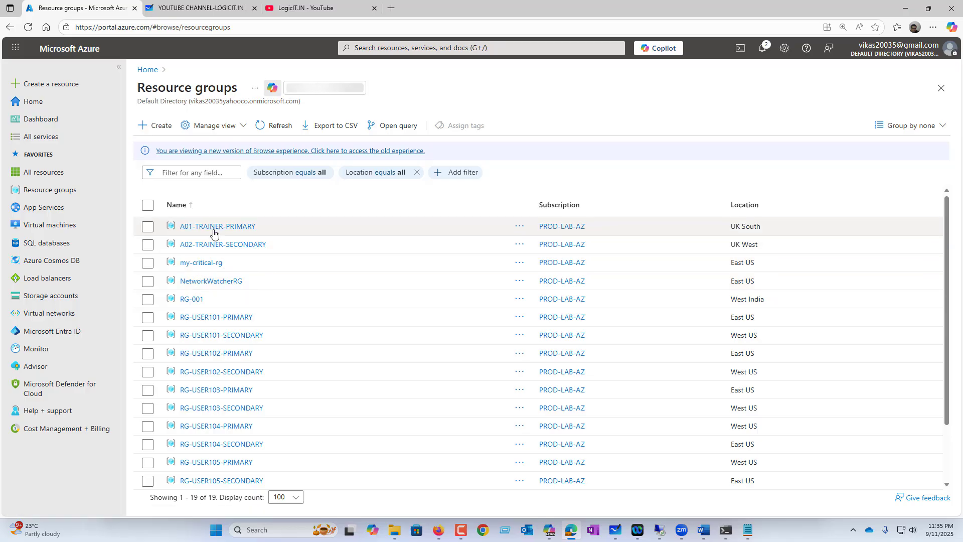
click(215, 228)
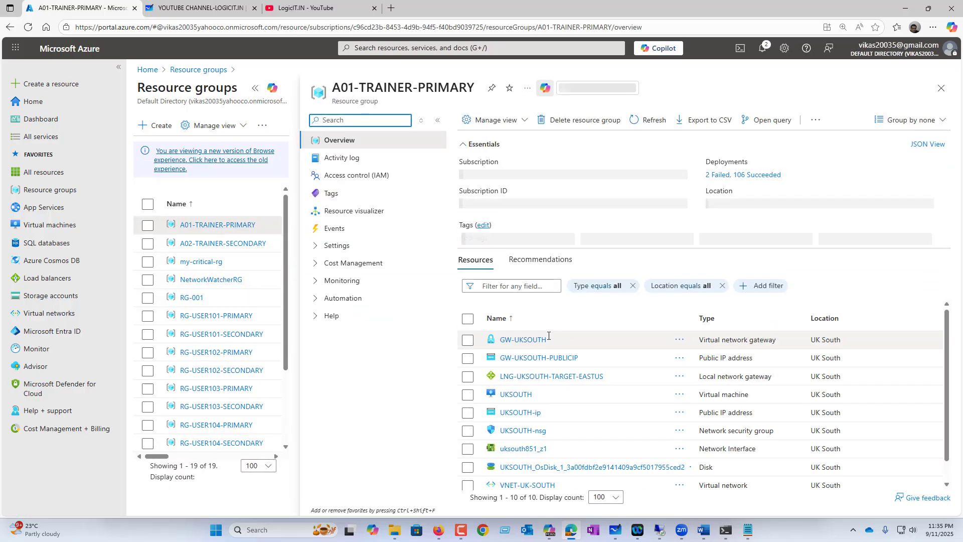
click(526, 339)
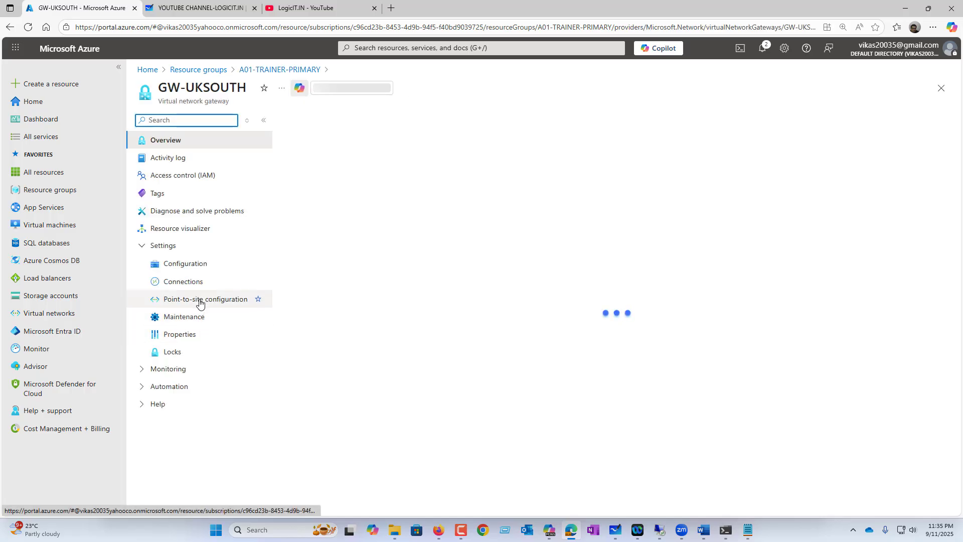
click(200, 304)
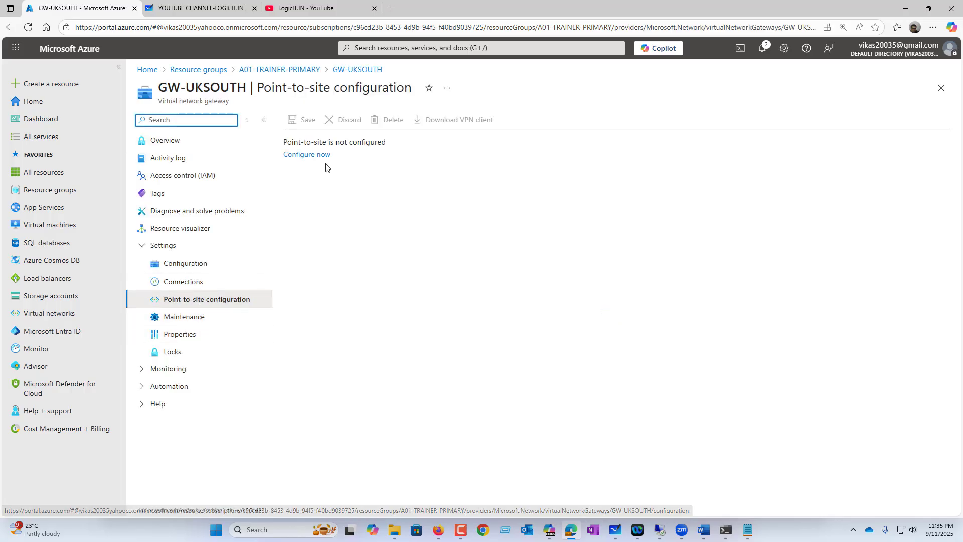
click(316, 155)
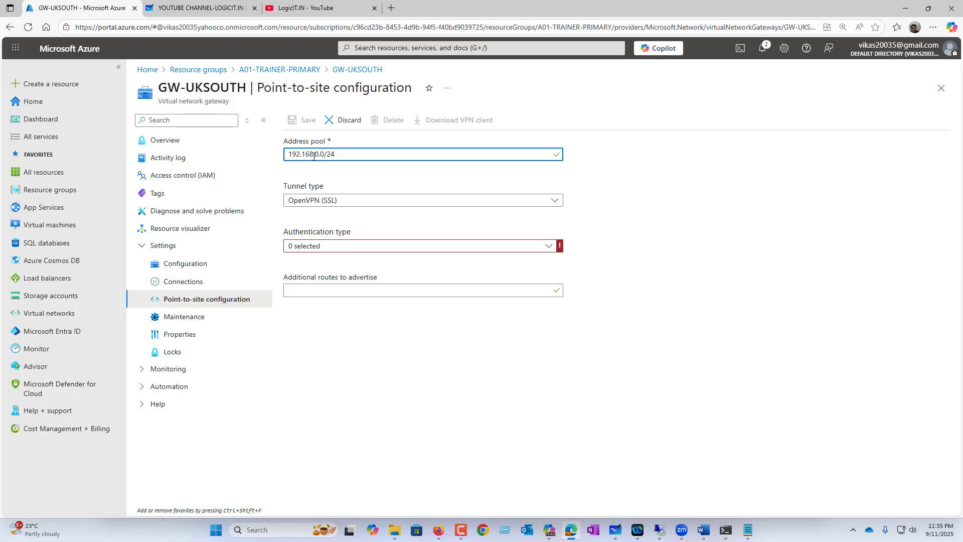
Choose IKEv2 and SSTP (SSL) tunnels and Azure certificate authentication, naming the root certificate ROOT.
click(323, 200)
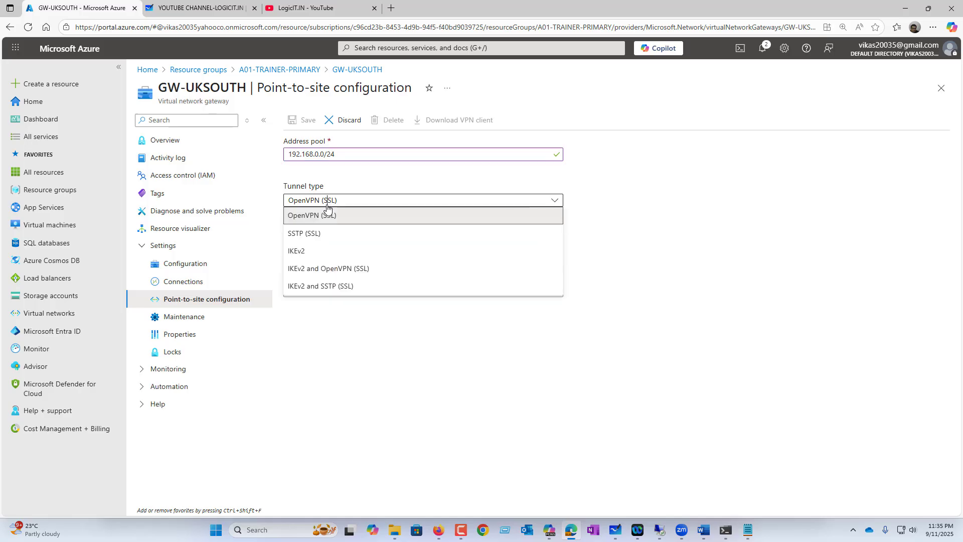
click(339, 289)
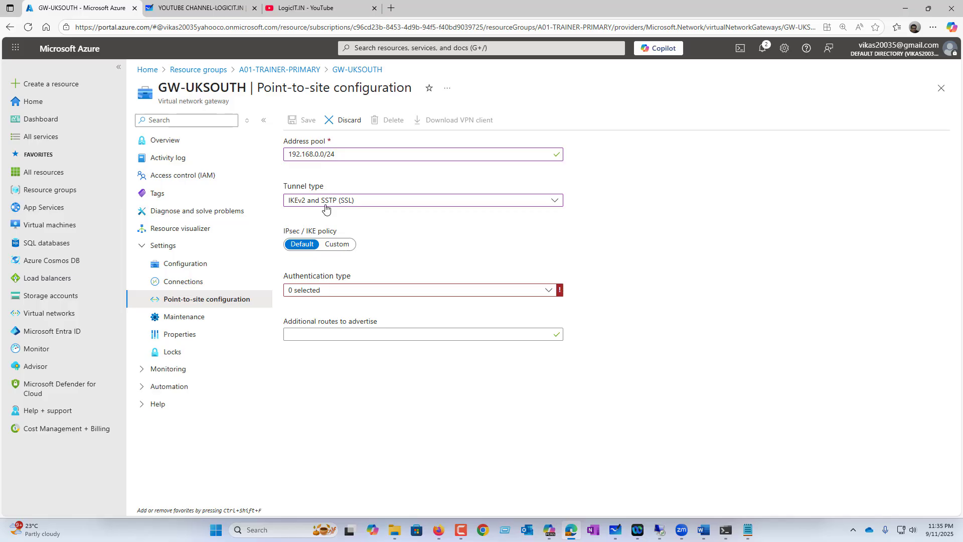
click(327, 291)
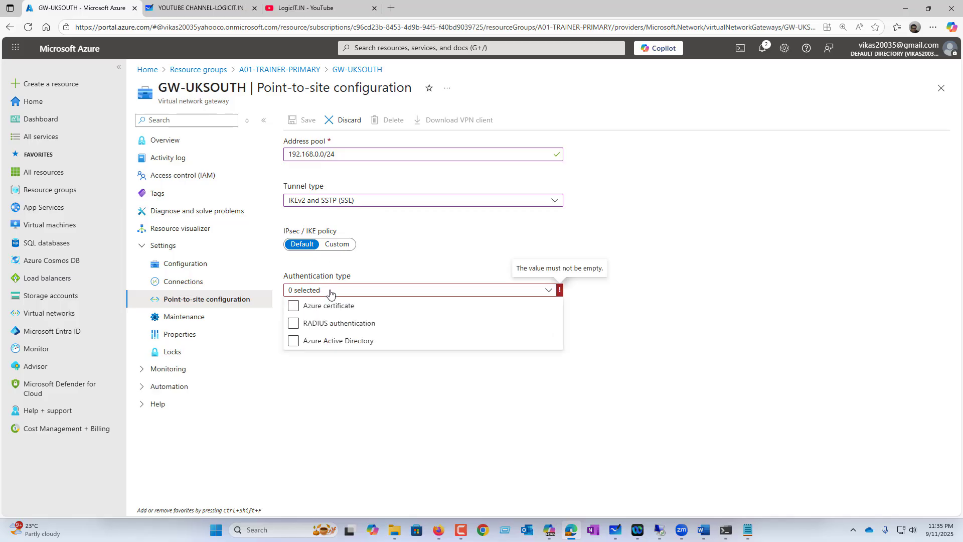
click(333, 306)
click(294, 307)
click(318, 358)
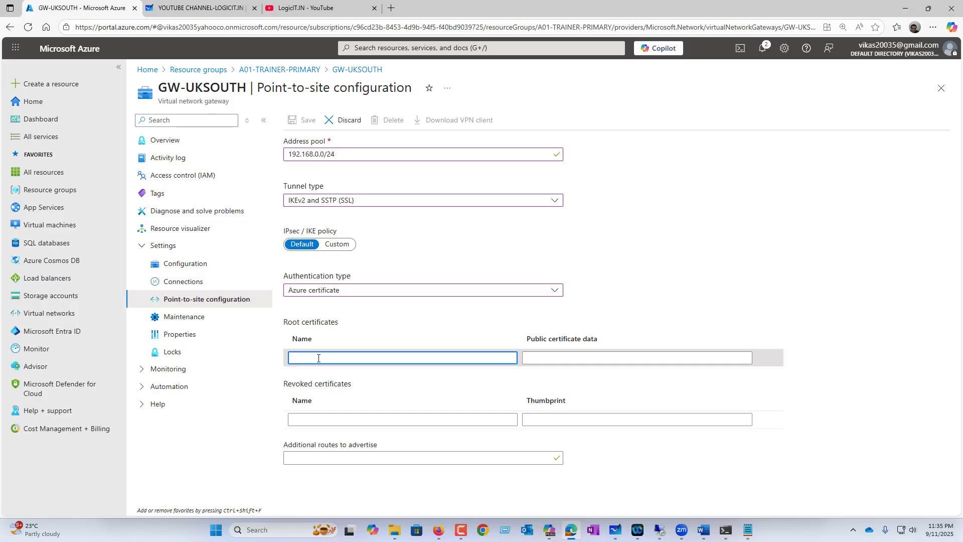
text(ROOT)
key(Tab)
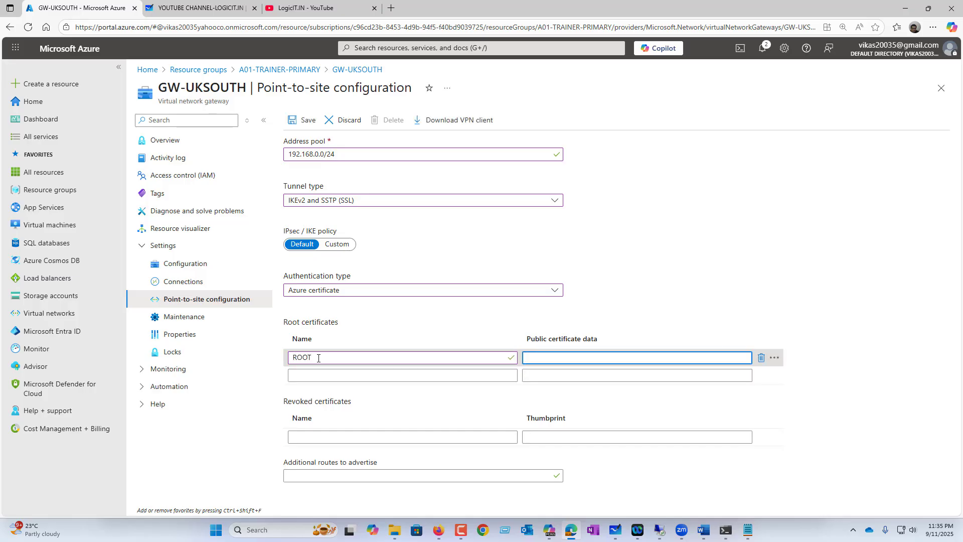
Paste the root certificate text into ROOT's public data, save GW-UKSOUTH, and confirm in notifications.
key(ctrl+v)
click(516, 214)
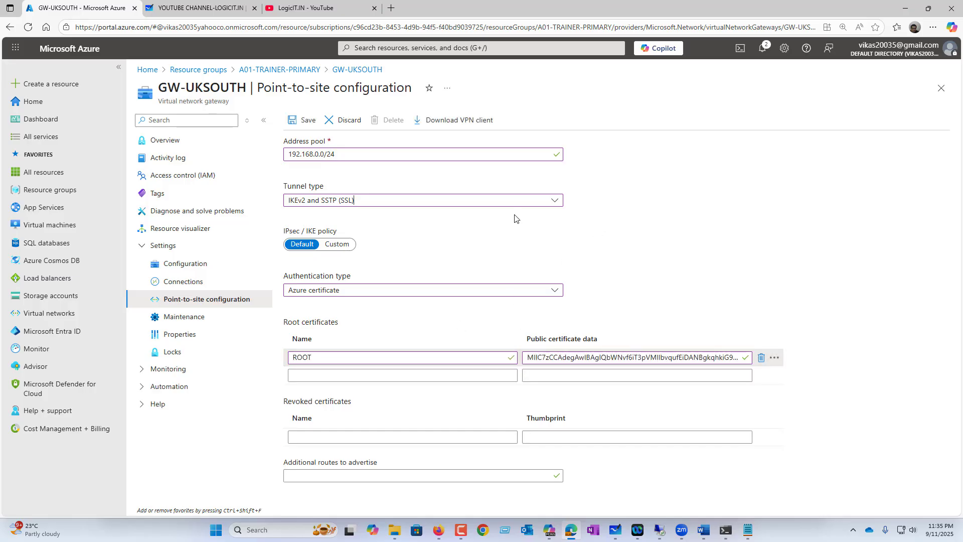
click(303, 120)
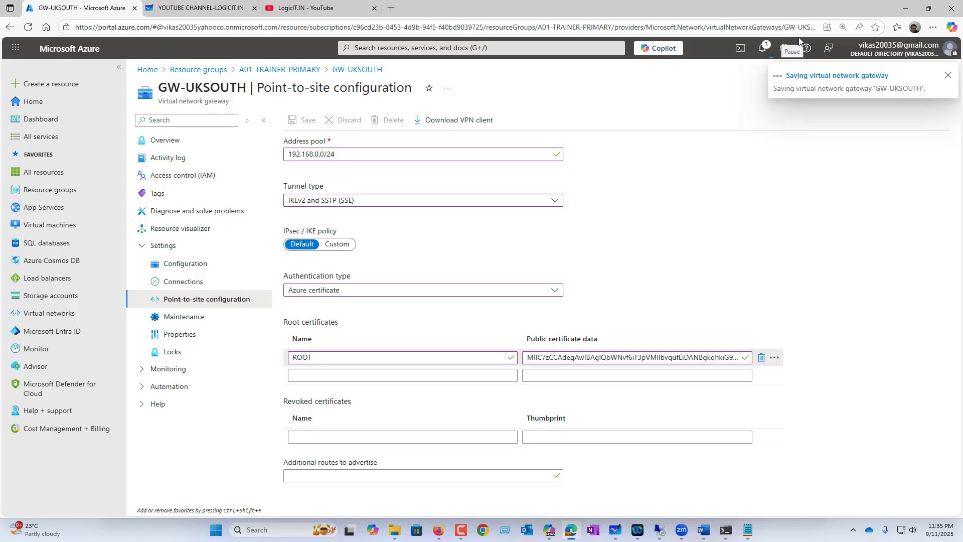
click(798, 80)
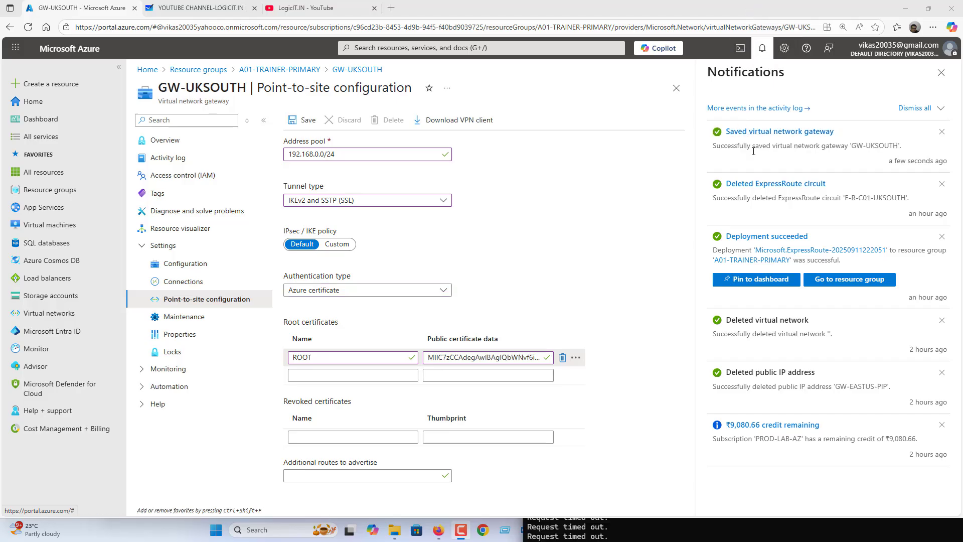
click(453, 120)
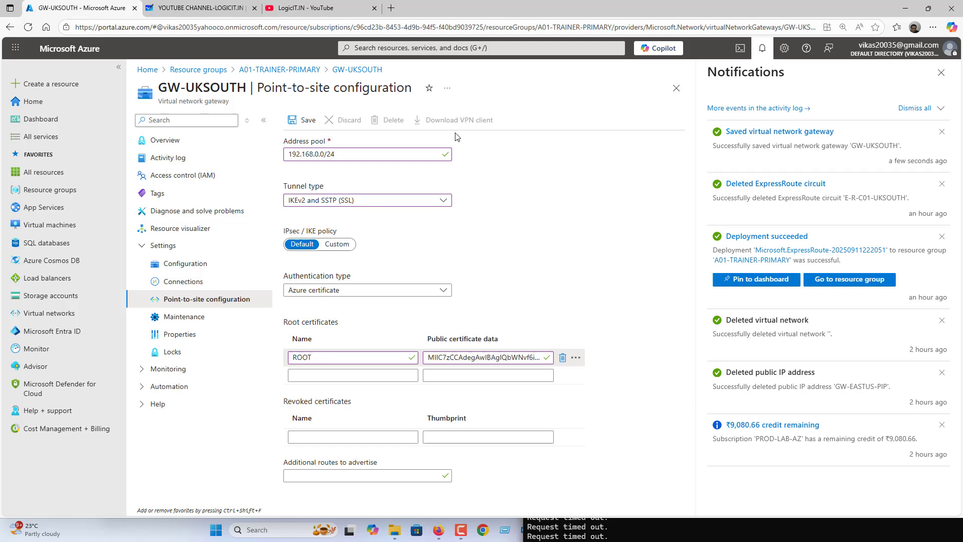
Extract the GW-UKSOUTH zip package in the Downloads folder.
click(394, 533)
click(42, 137)
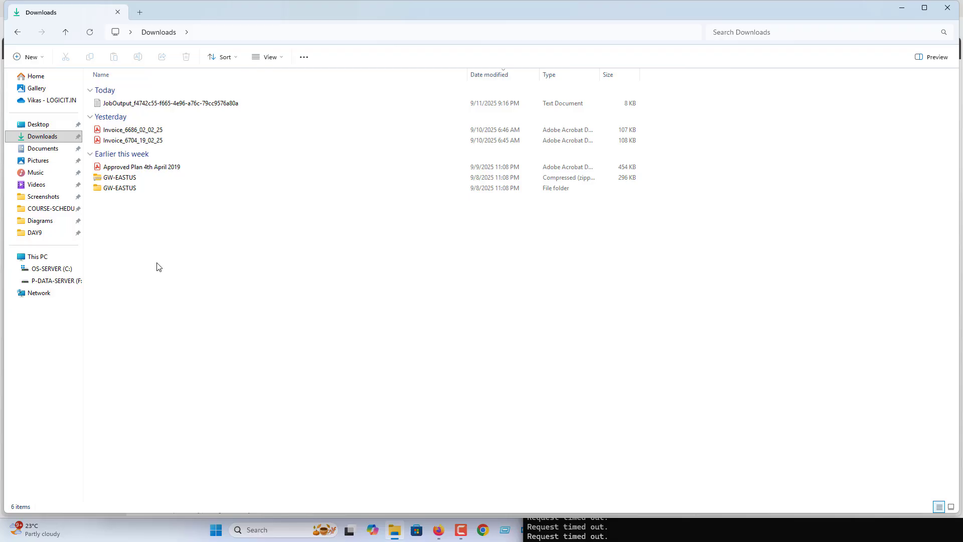
click(89, 153)
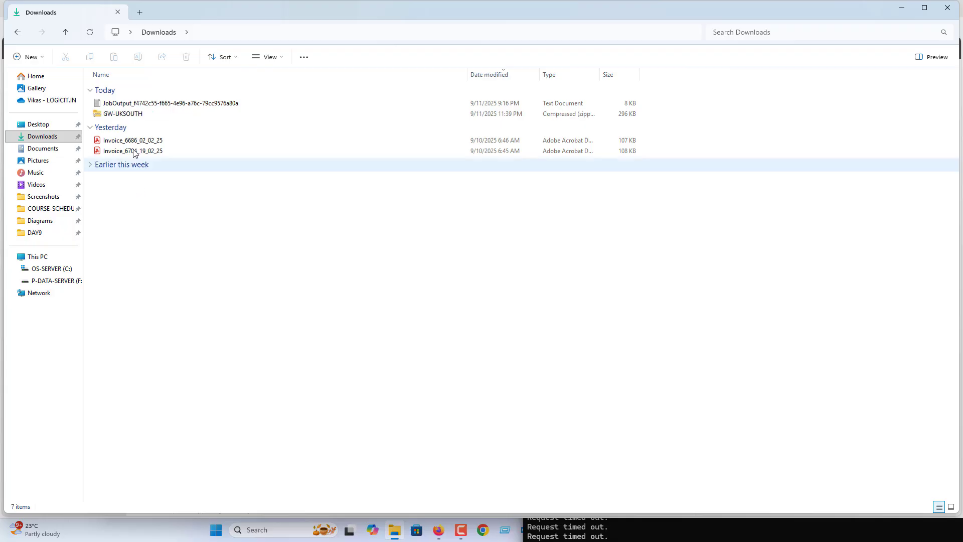
click(120, 117)
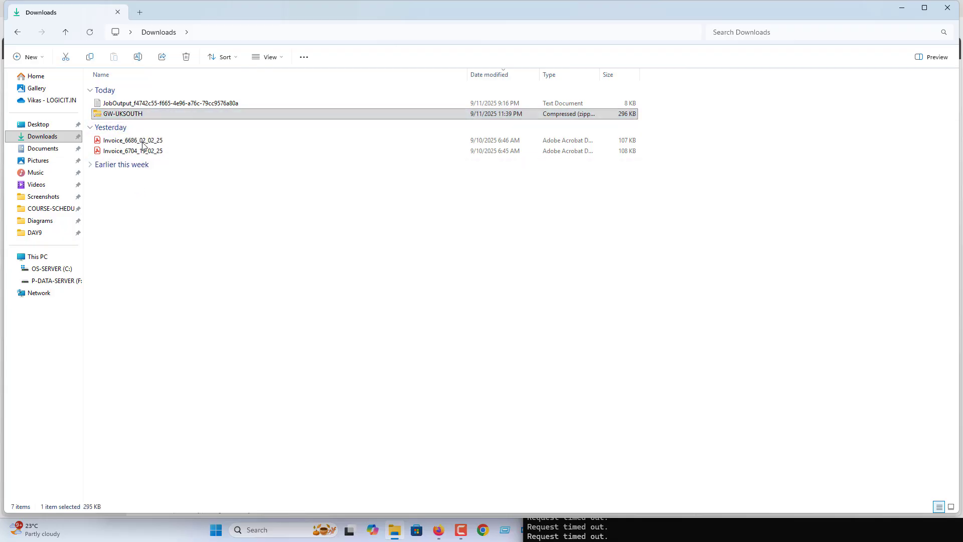
right_click(121, 116)
click(161, 352)
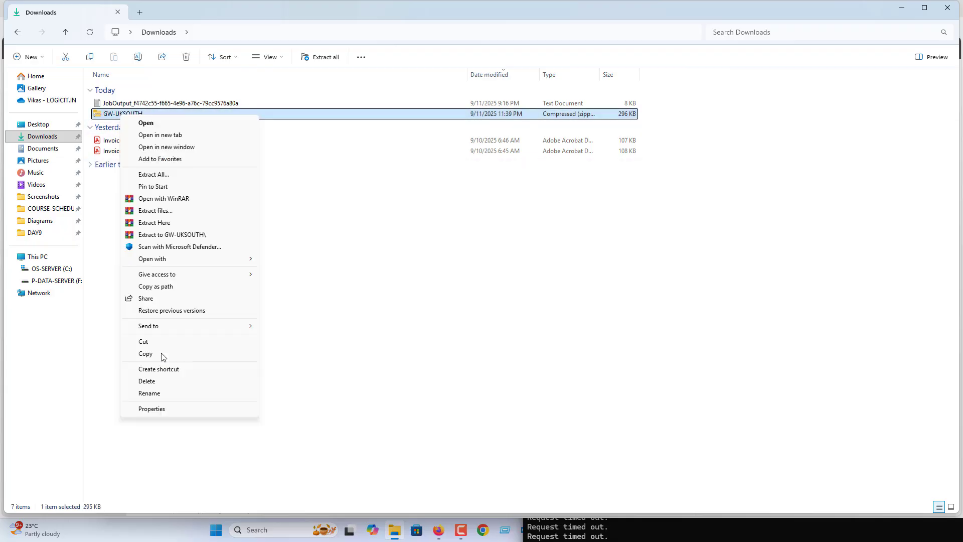
click(161, 211)
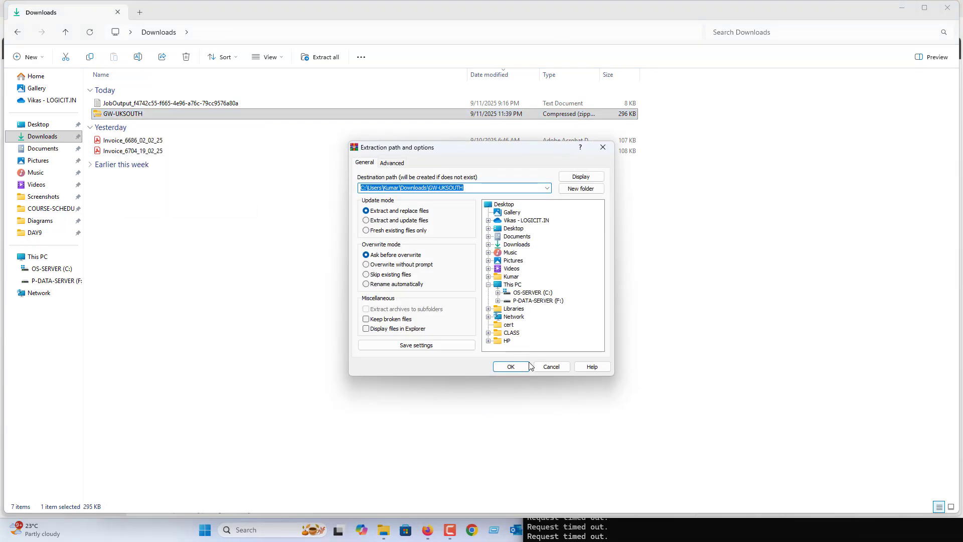
click(515, 367)
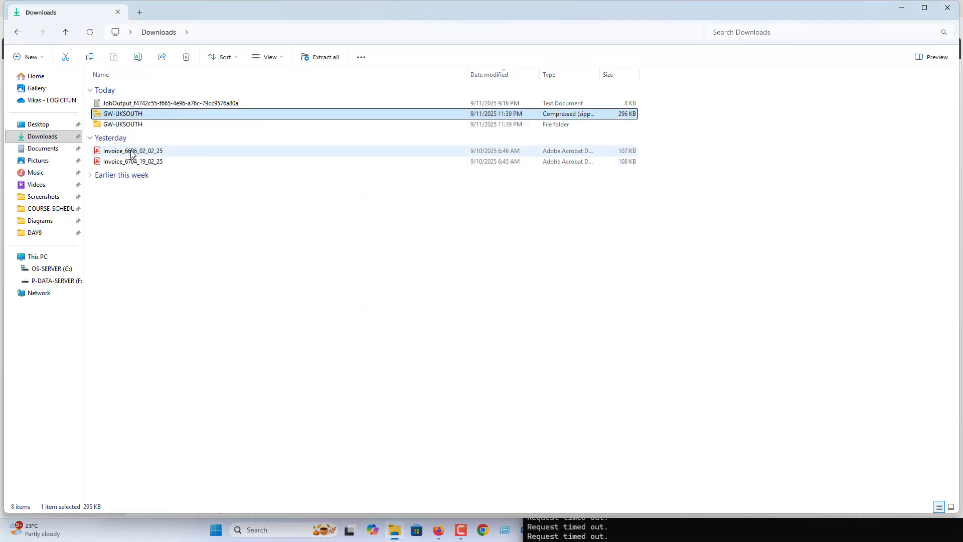
Run VpnClientSetupAmd64 from GW-UKSOUTH > WindowsAmd64 as administrator and confirm the install.
click(129, 126)
double_click(129, 129)
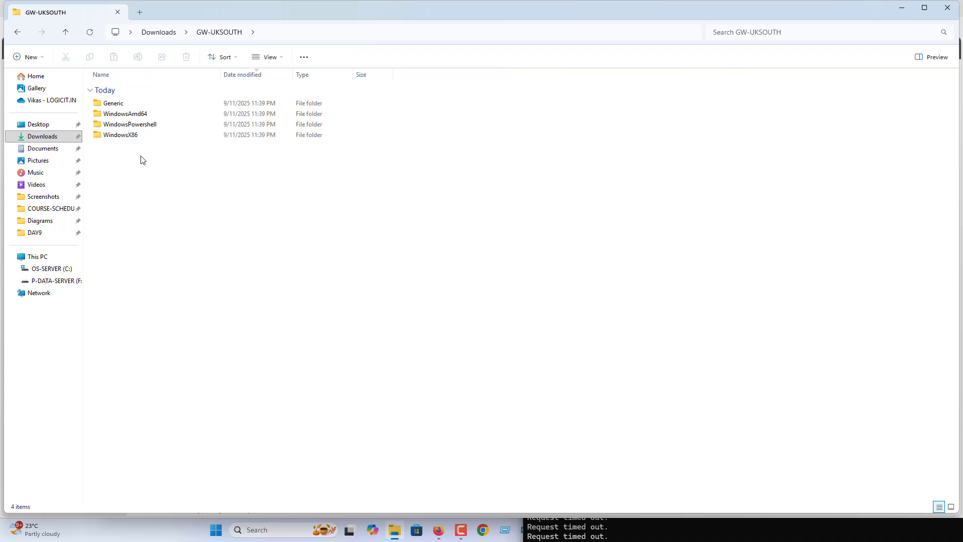
click(127, 119)
double_click(126, 116)
click(130, 105)
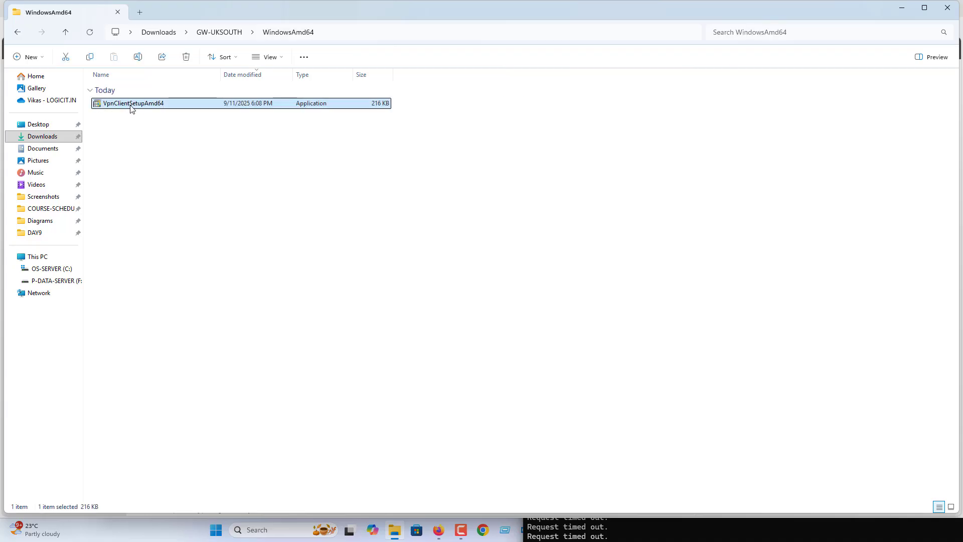
right_click(130, 105)
click(160, 192)
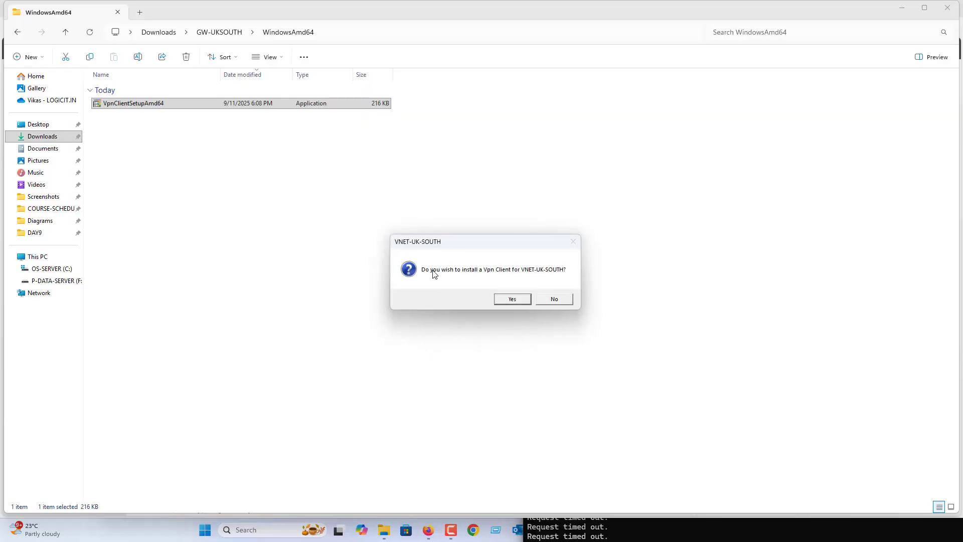
click(519, 301)
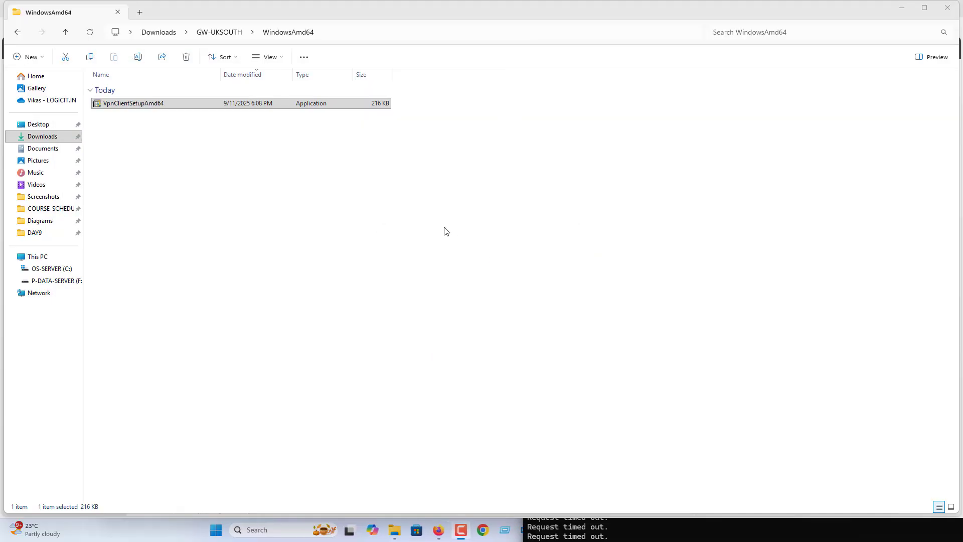
Open Network Connections with ncpa.cpl and start connecting VNET-UK-SOUTH.
key(super+r)
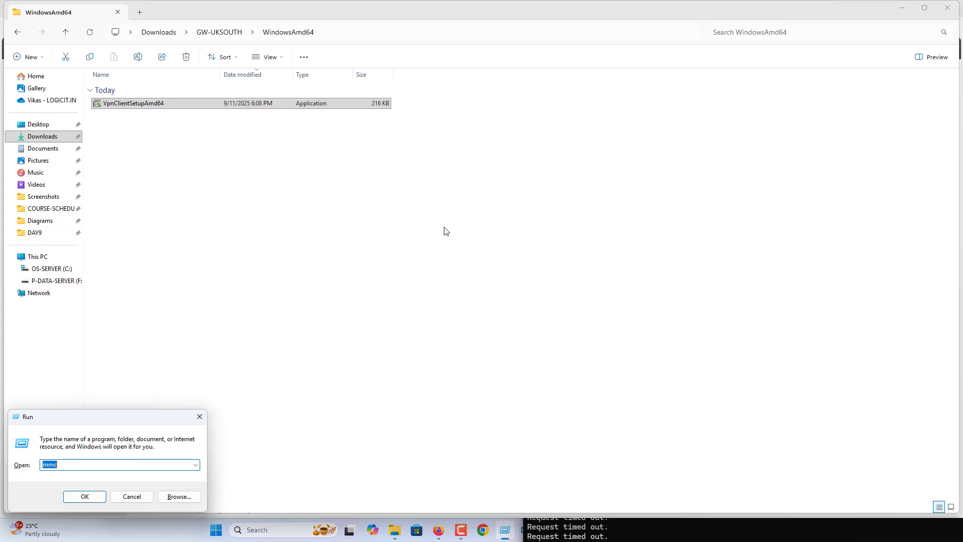
text(NCPA.CPL)
key(Return)
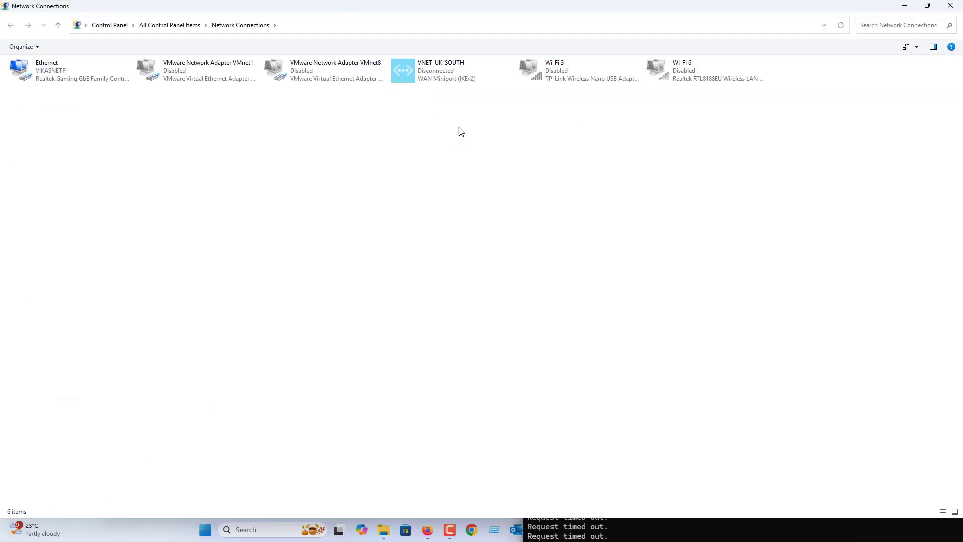
click(445, 79)
right_click(445, 80)
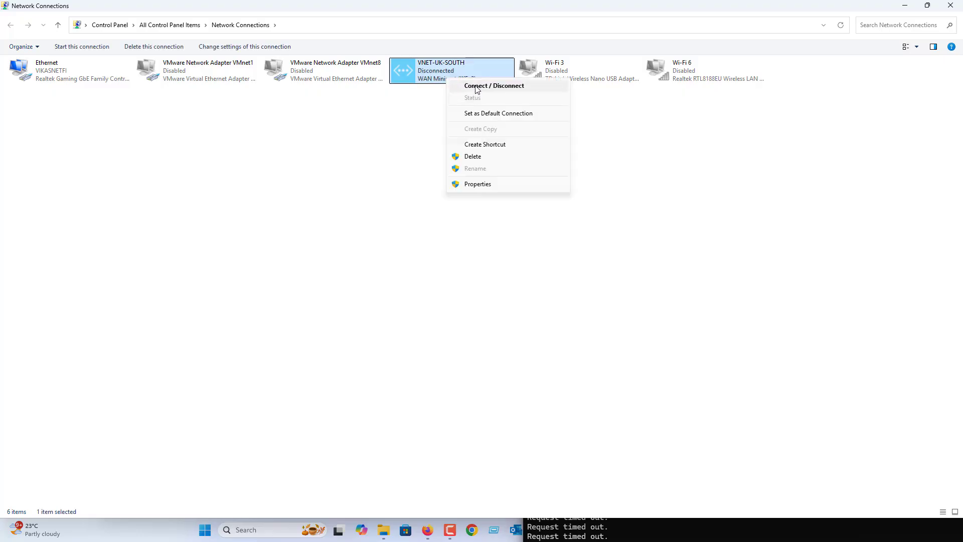
click(477, 88)
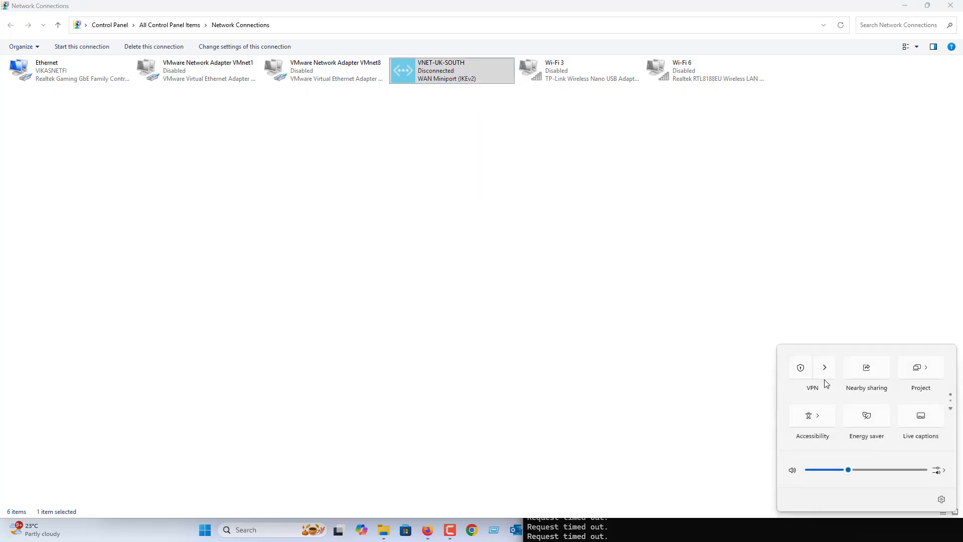
Connect VNET-UK-SOUTH from the VPN settings, approve elevation, and bring the ping window forward.
click(825, 376)
click(907, 377)
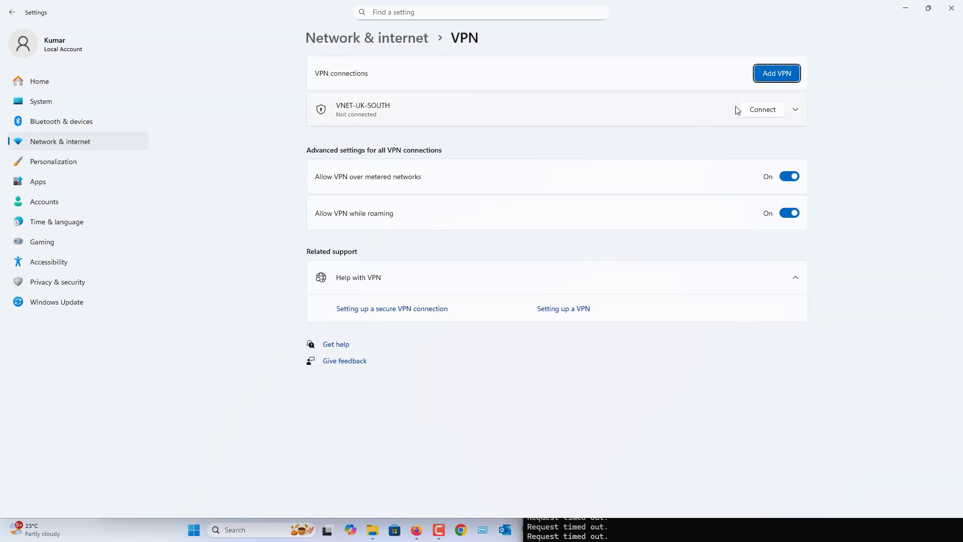
click(766, 116)
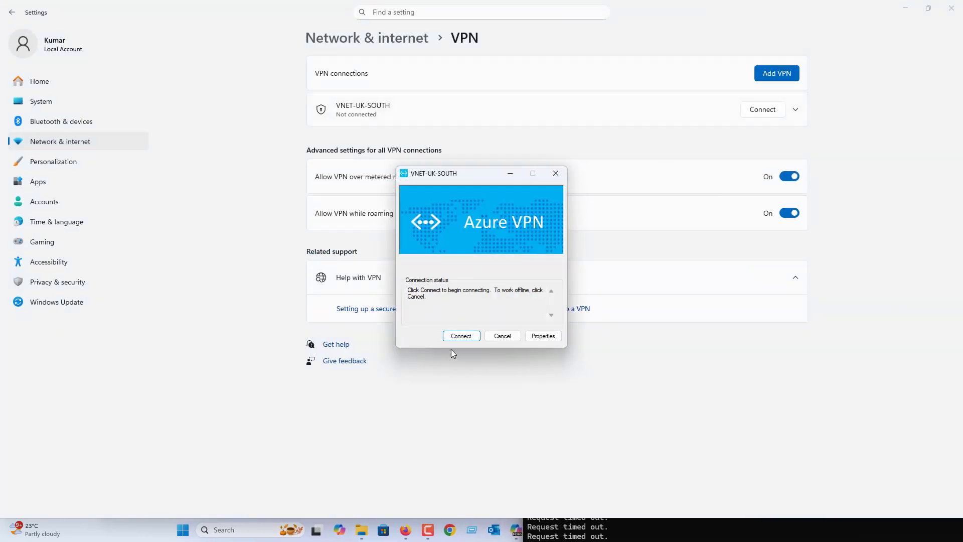
click(461, 342)
click(503, 301)
click(461, 336)
click(658, 531)
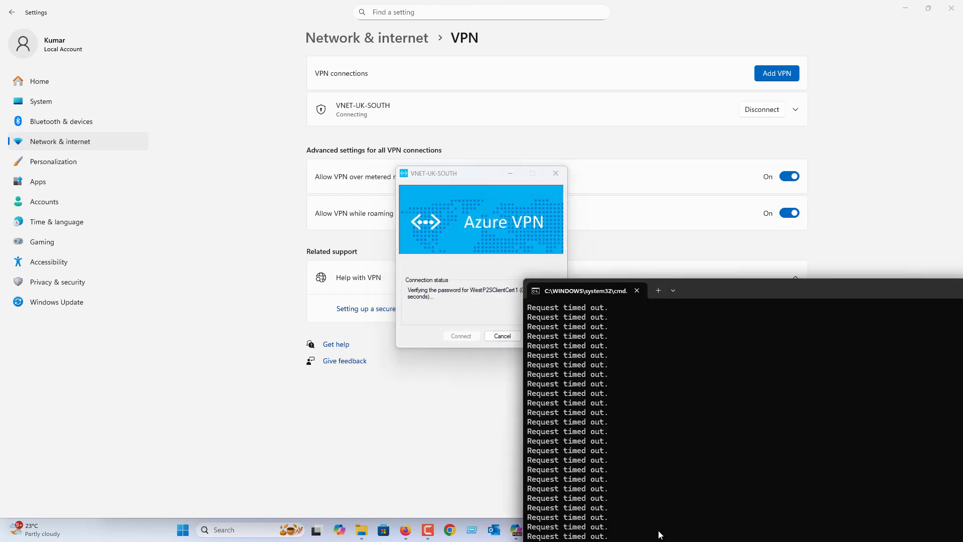
drag(721, 283, 749, 134)
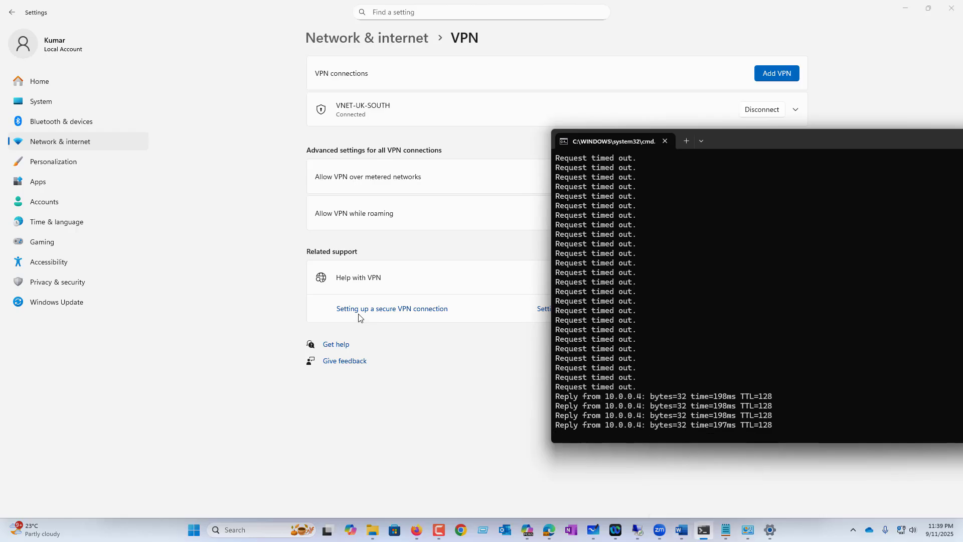
Open a Command Prompt via CMD and run HOSTNAME.
key(super+r)
text(CMD)
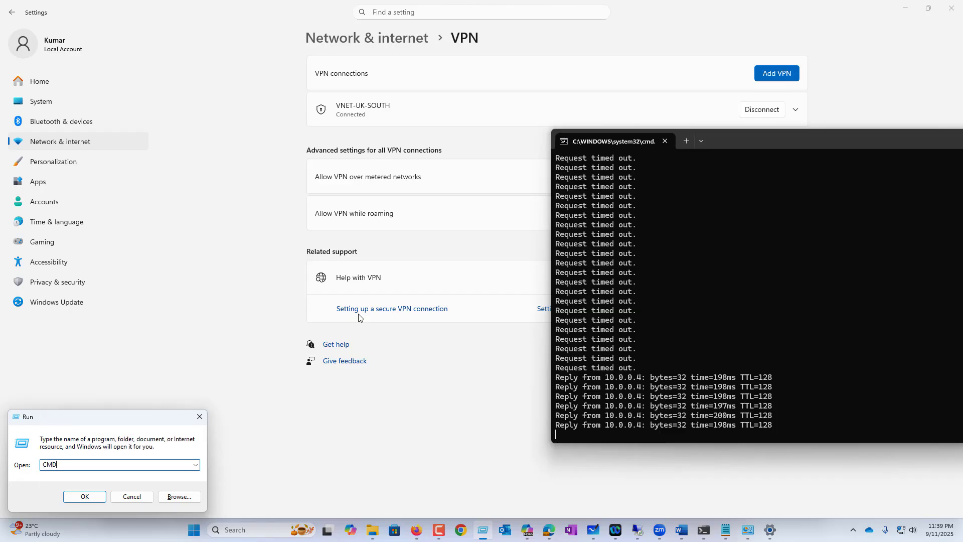
key(Return)
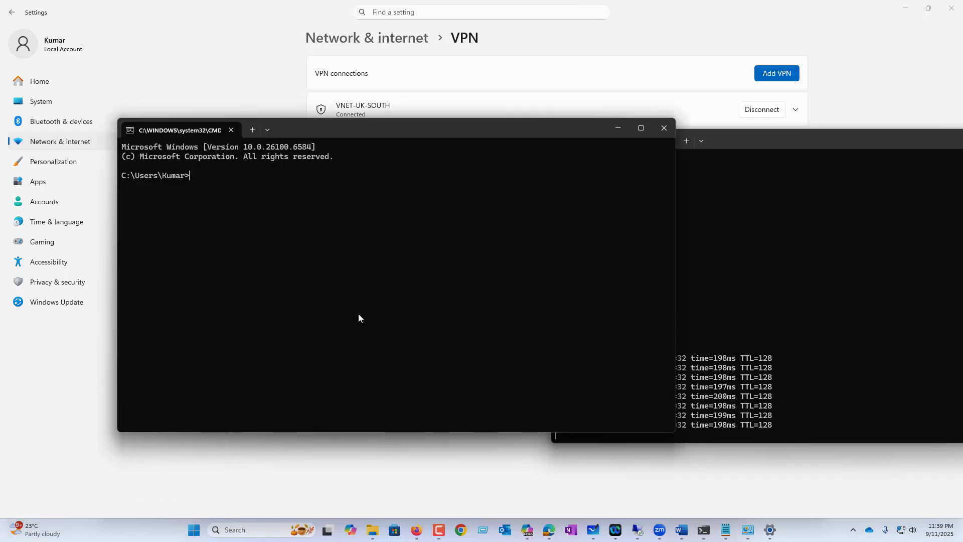
text(HOSTNAME)
key(Return)
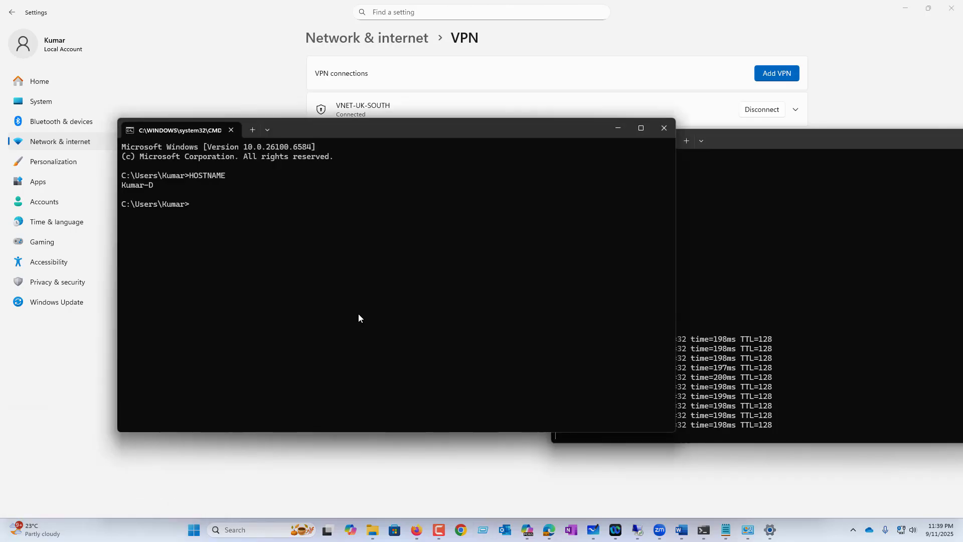
Ping 10.0.0.4 for four replies with no loss, then return to the Azure portal.
text(PING )
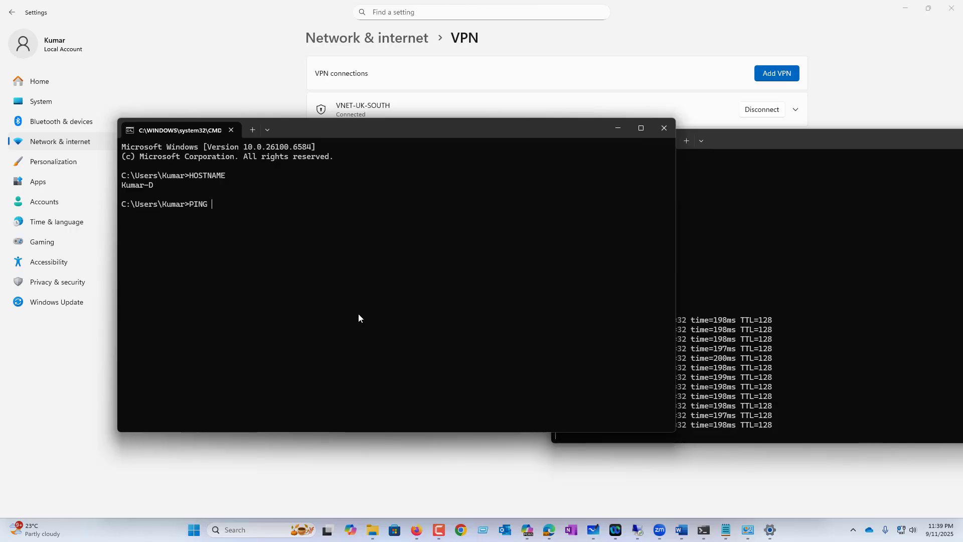
text(10.0.0.4)
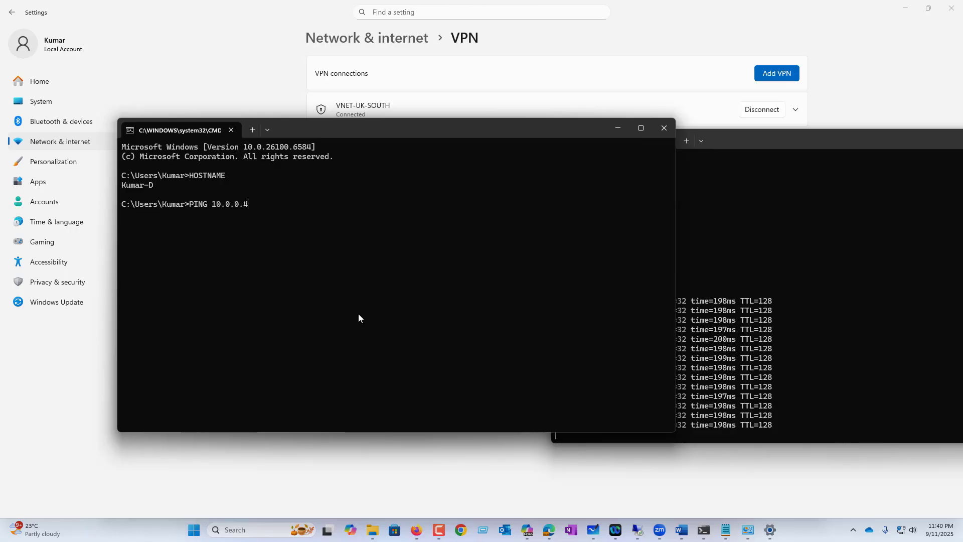
key(Return)
click(735, 213)
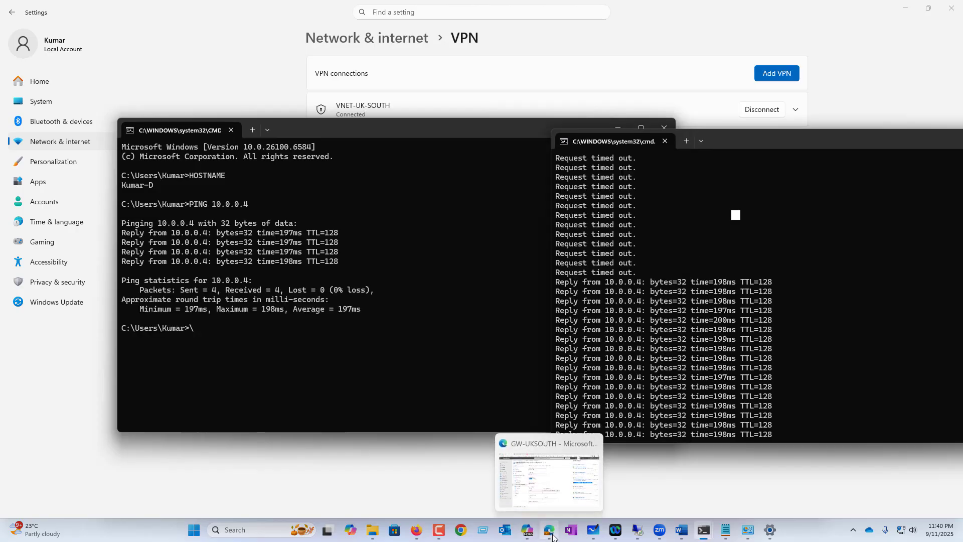
click(549, 530)
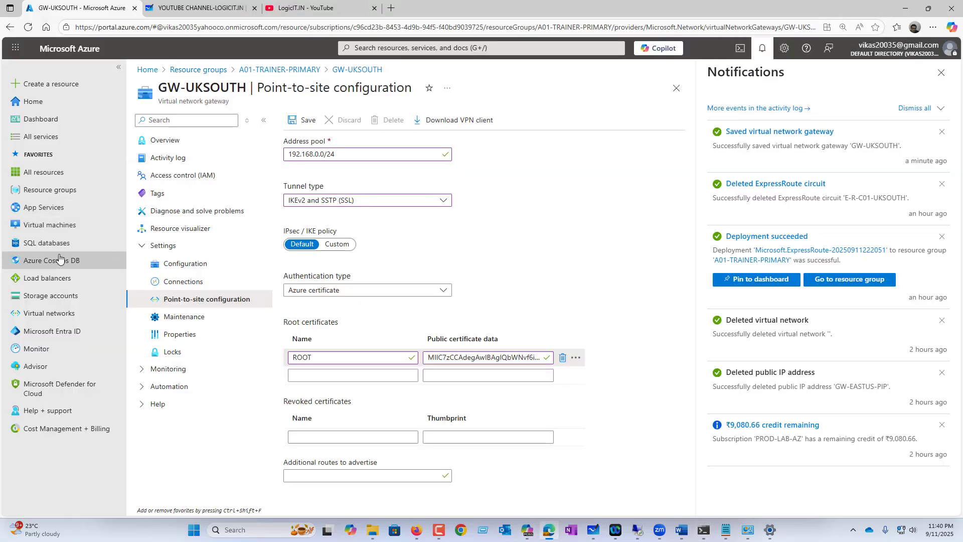
Open the UKSOUTH virtual machine overview from Virtual machines in the Azure portal.
click(50, 225)
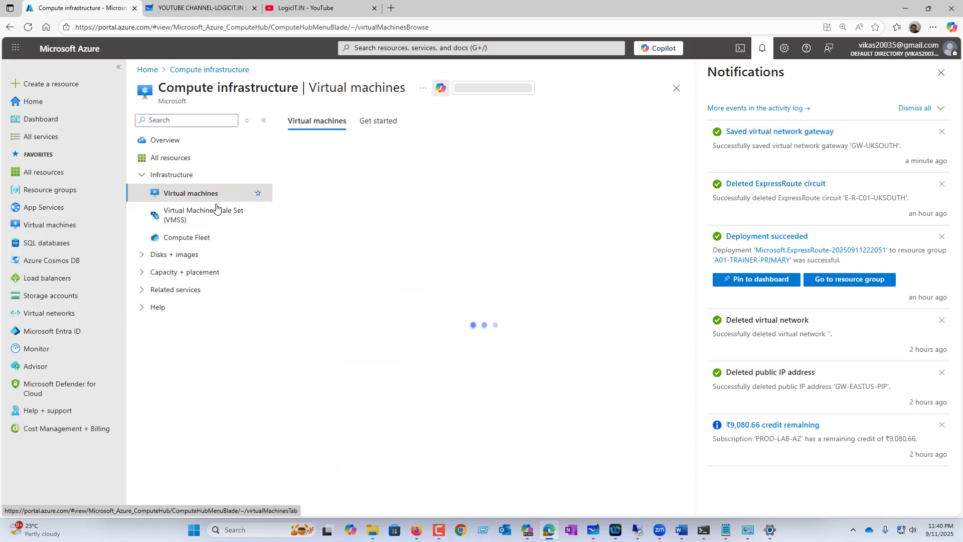
click(341, 283)
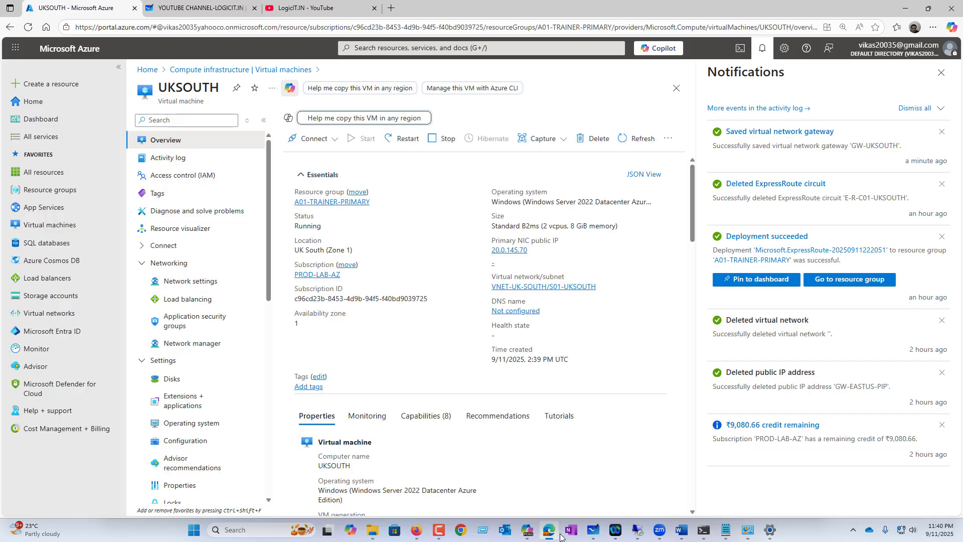
click(594, 531)
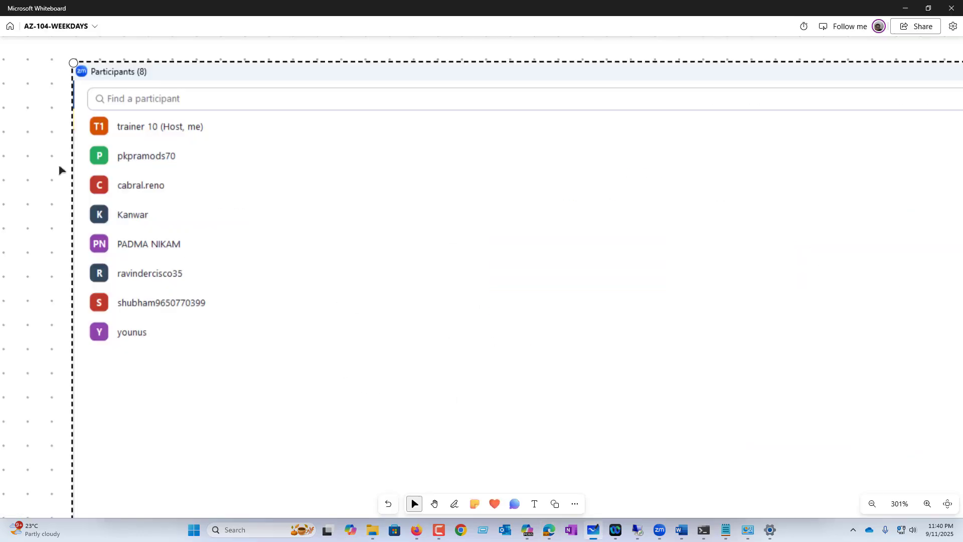
click(906, 8)
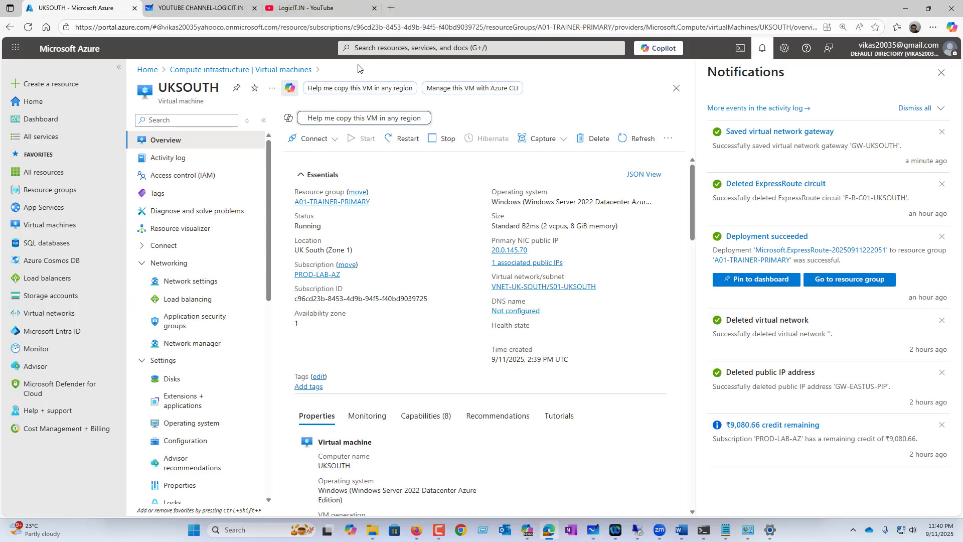
Draw a red box around the UK-South network on the whiteboard, then bring up the course outline.
click(200, 8)
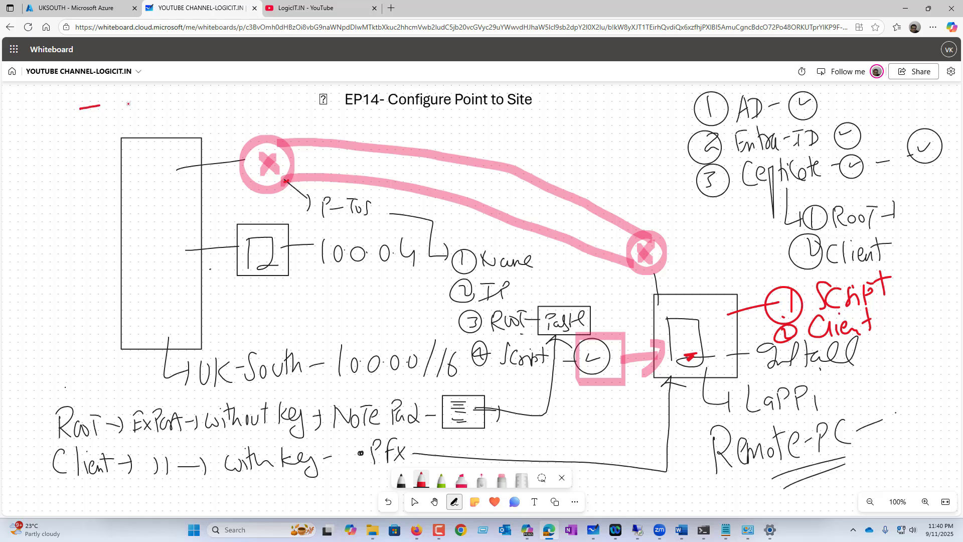
mouse_move(128, 104)
mouse_down()
mouse_move(287, 107)
mouse_move(308, 246)
mouse_move(300, 385)
mouse_move(65, 391)
mouse_move(52, 190)
mouse_move(62, 112)
mouse_move(97, 108)
mouse_up()
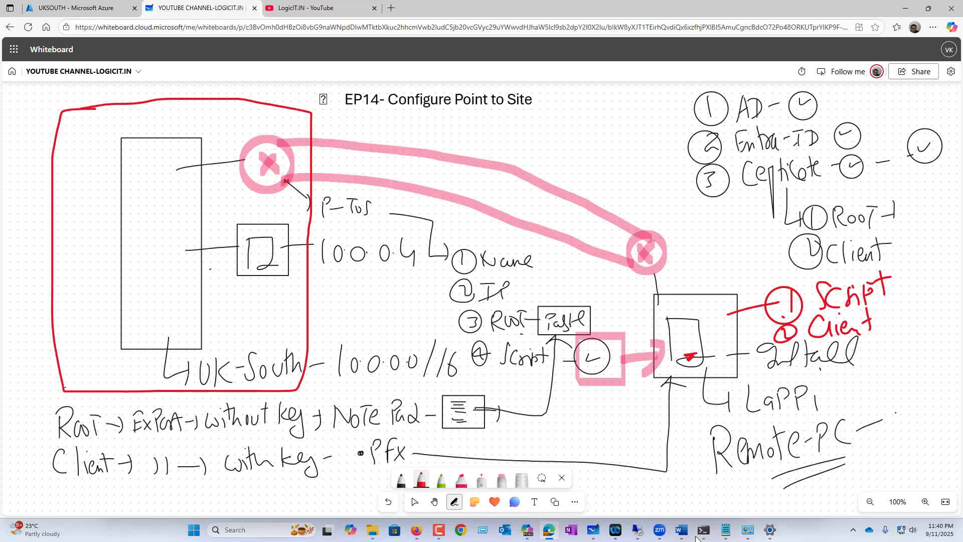
mouse_move(673, 530)
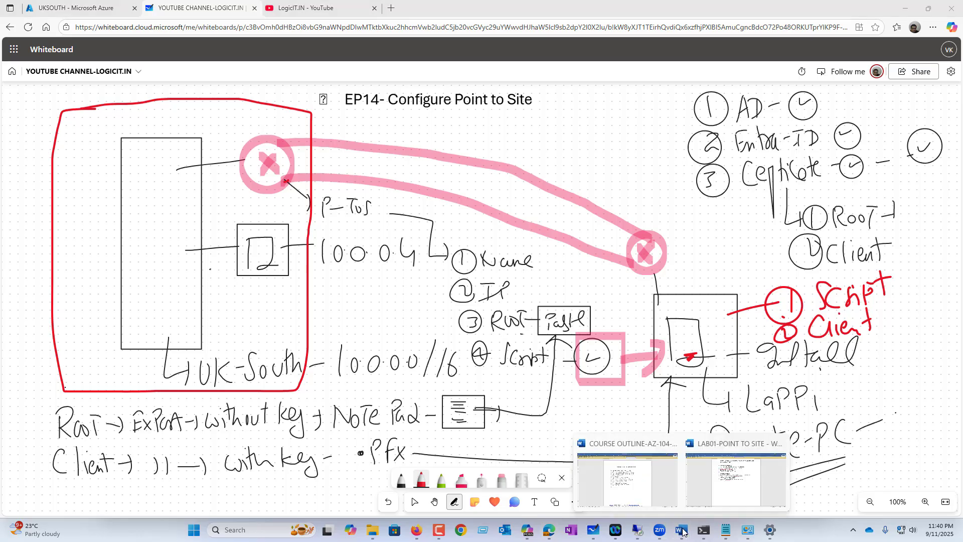
click(634, 489)
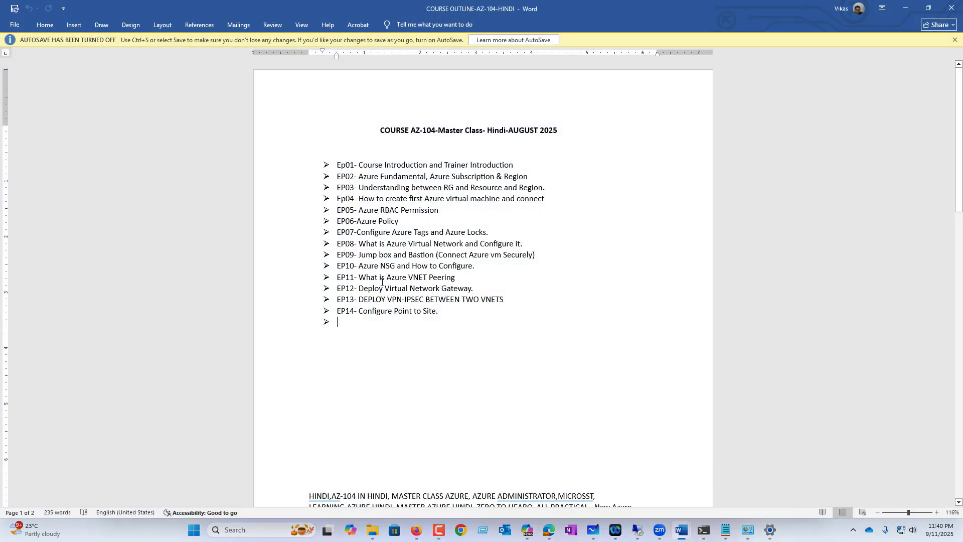
drag(359, 277, 462, 278)
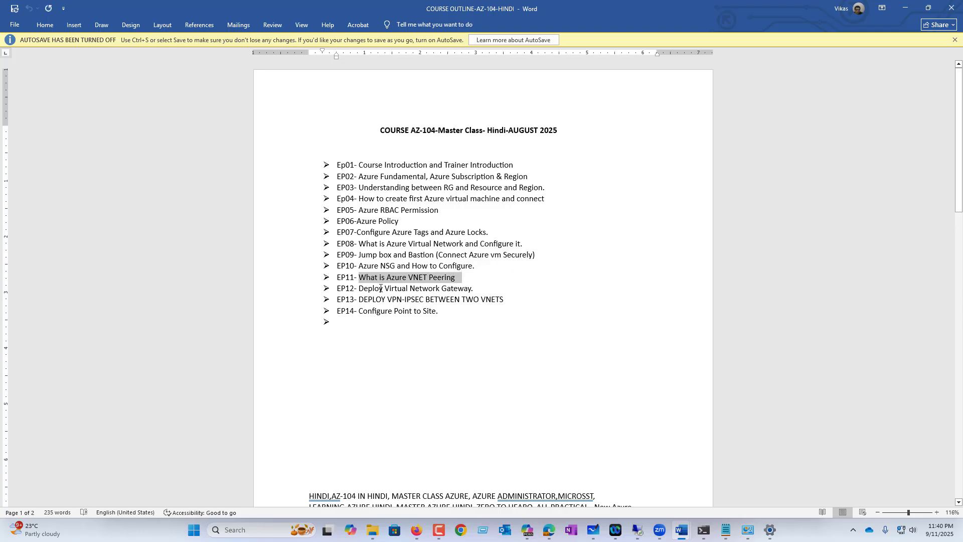
click(449, 310)
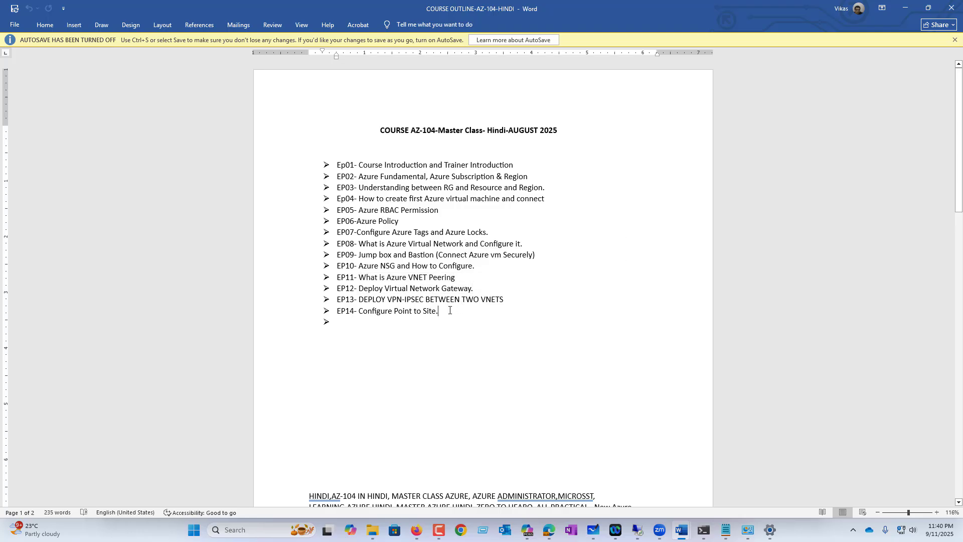